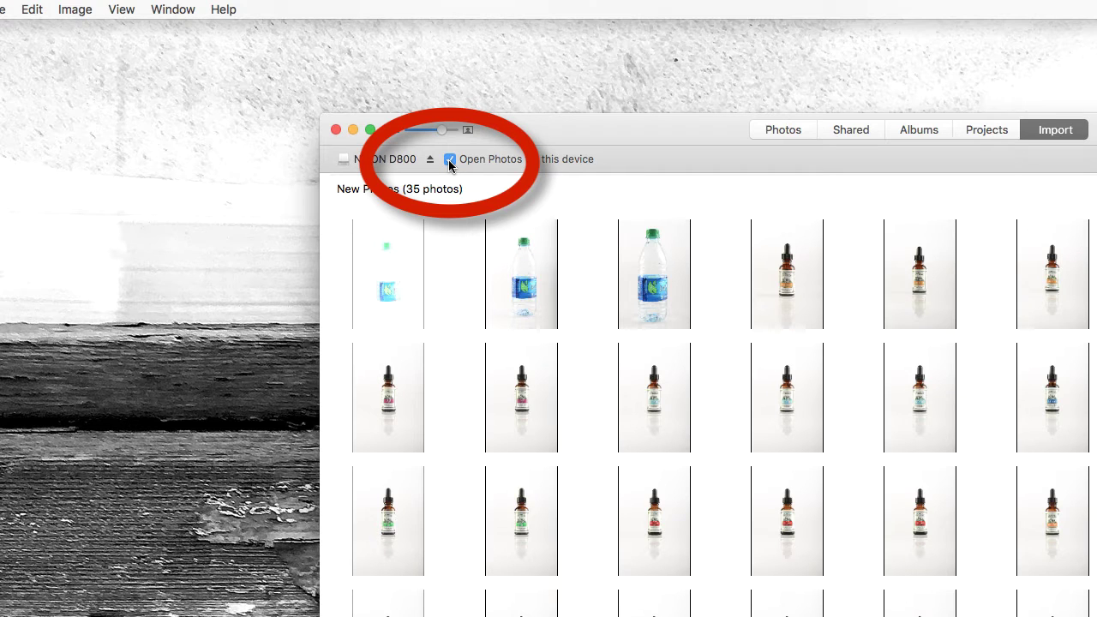
- Uncheck 'Open Photos for this device' so Photos stops launching for the NIKON D800
click(449, 159)
- Close the Photos import window, leaving the camera card open in Finder
click(335, 130)
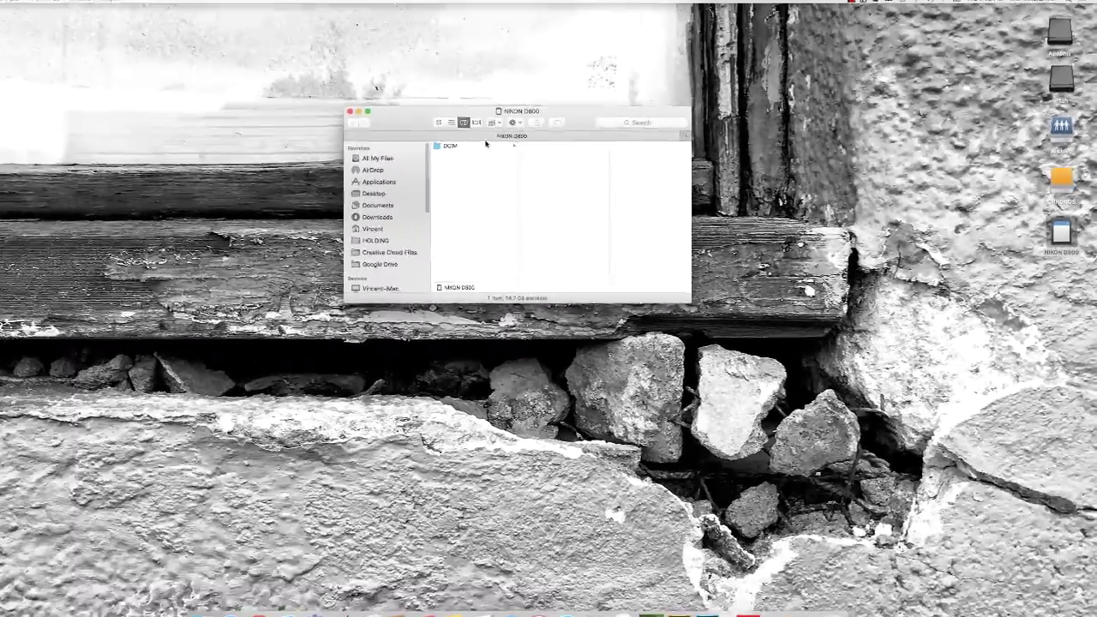
- Open DCIM > 122ND800 and drag the photo folder out onto the desktop
click(481, 146)
click(573, 146)
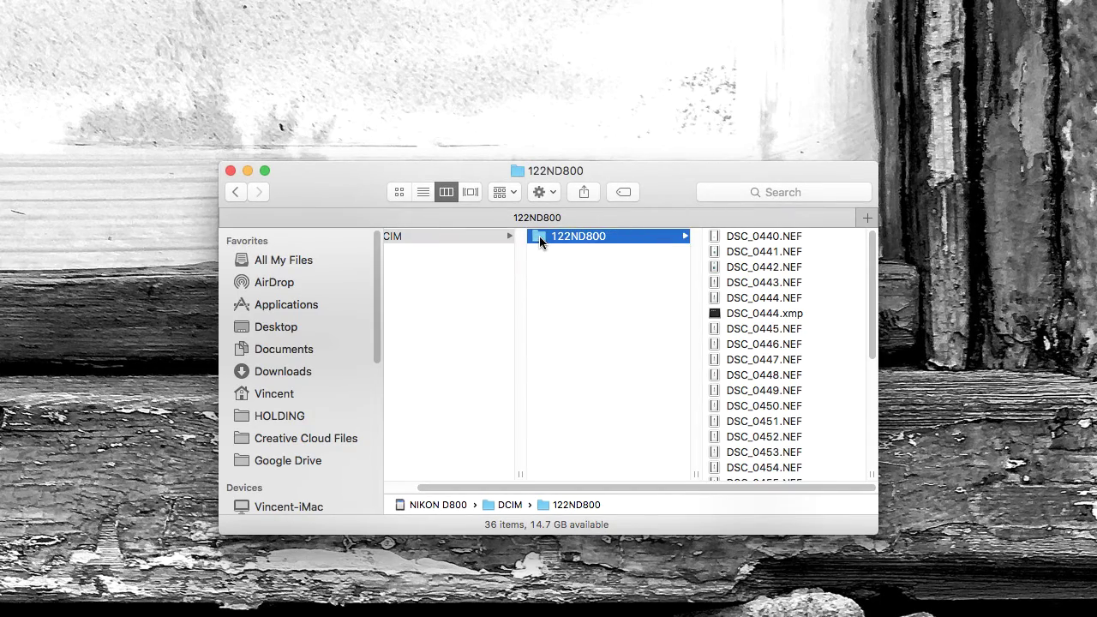
drag(539, 236, 1065, 284)
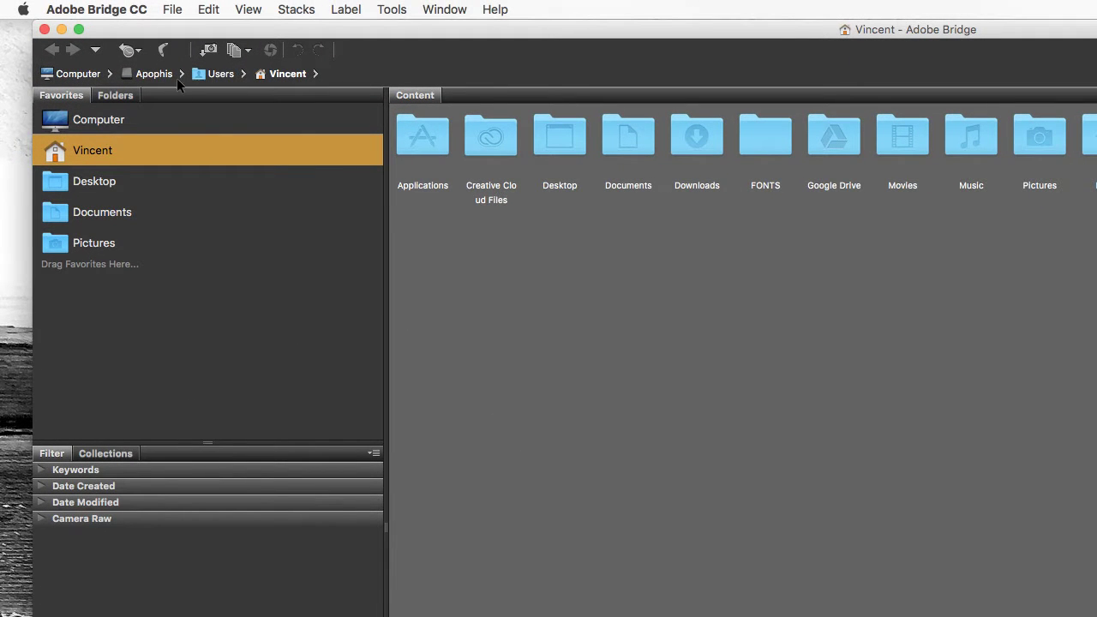
- Start Get Photos from Camera in Bridge after briefly checking the menu
click(171, 8)
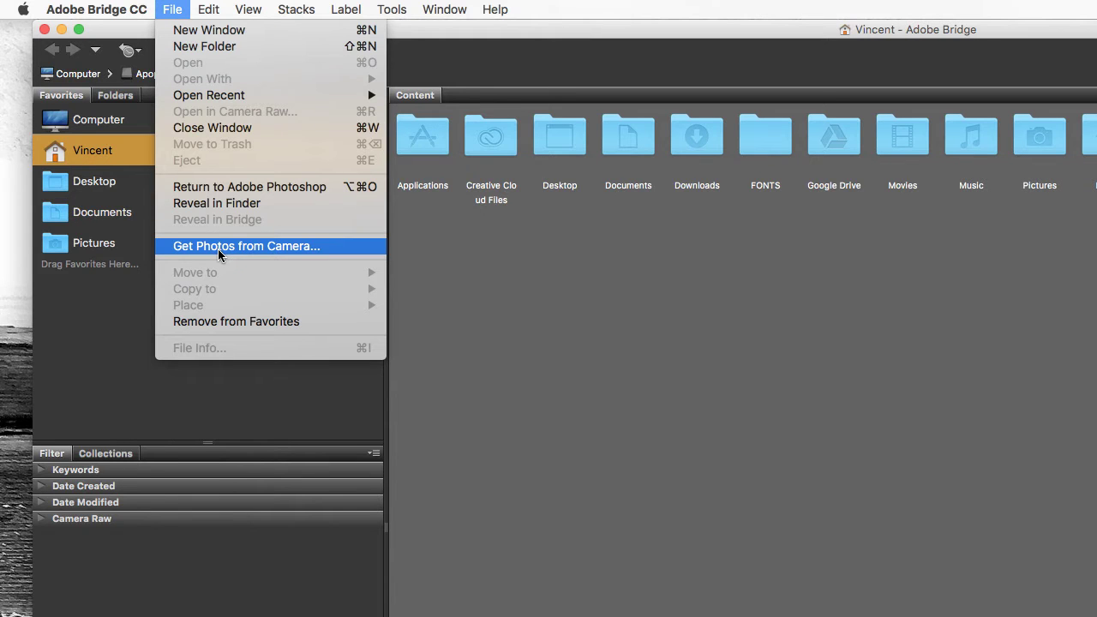
click(539, 317)
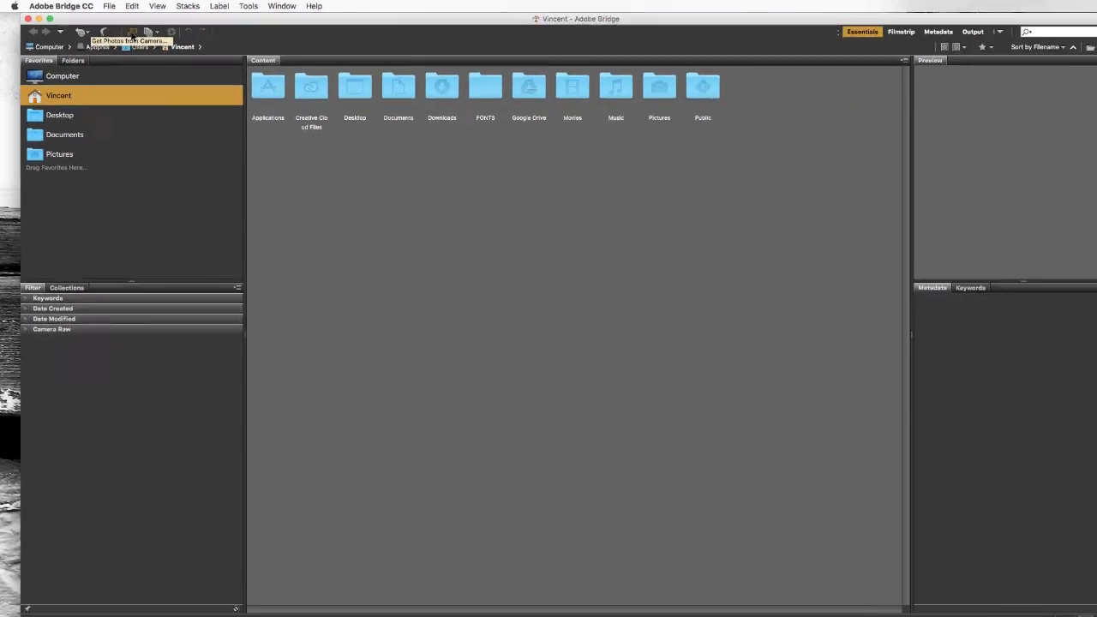
click(204, 50)
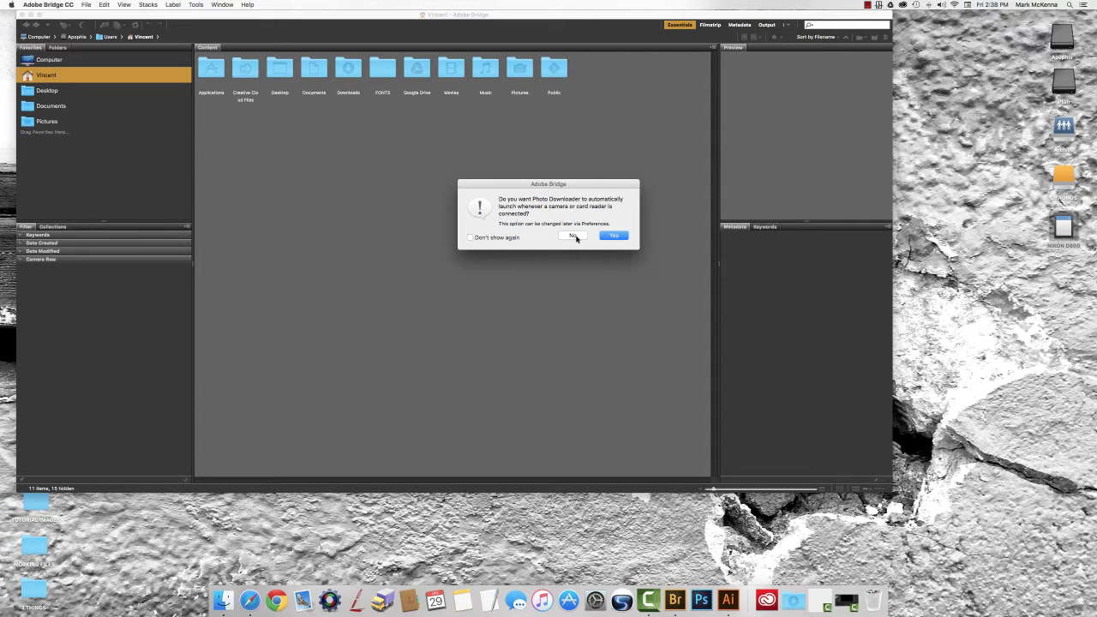
- Decline auto-launch and save downloads to a new Desktop folder named IMAGES
click(573, 237)
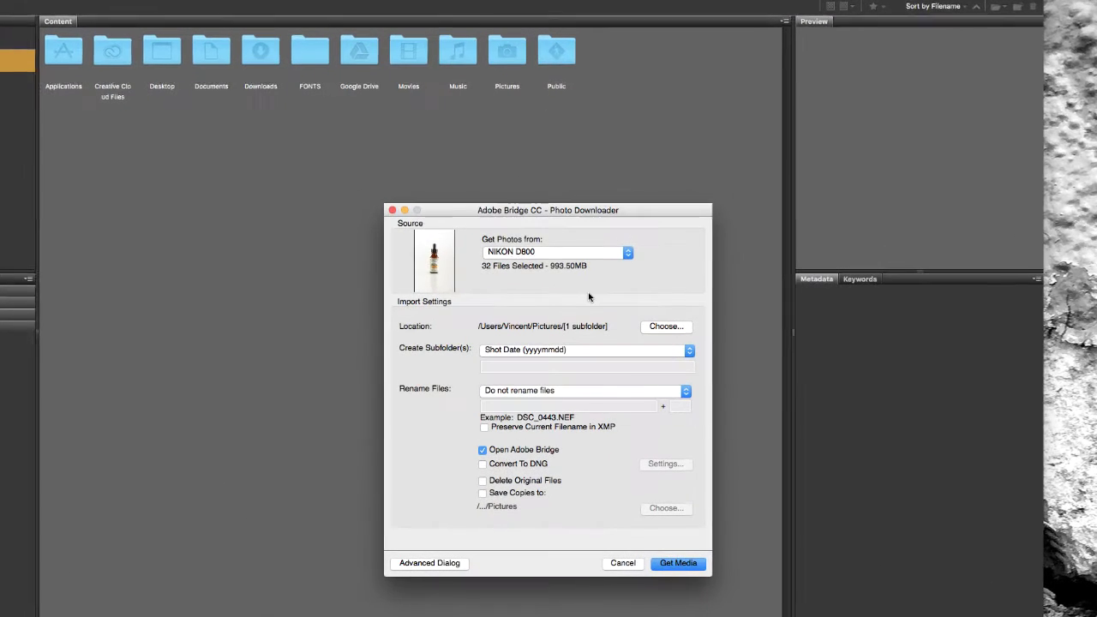
click(673, 330)
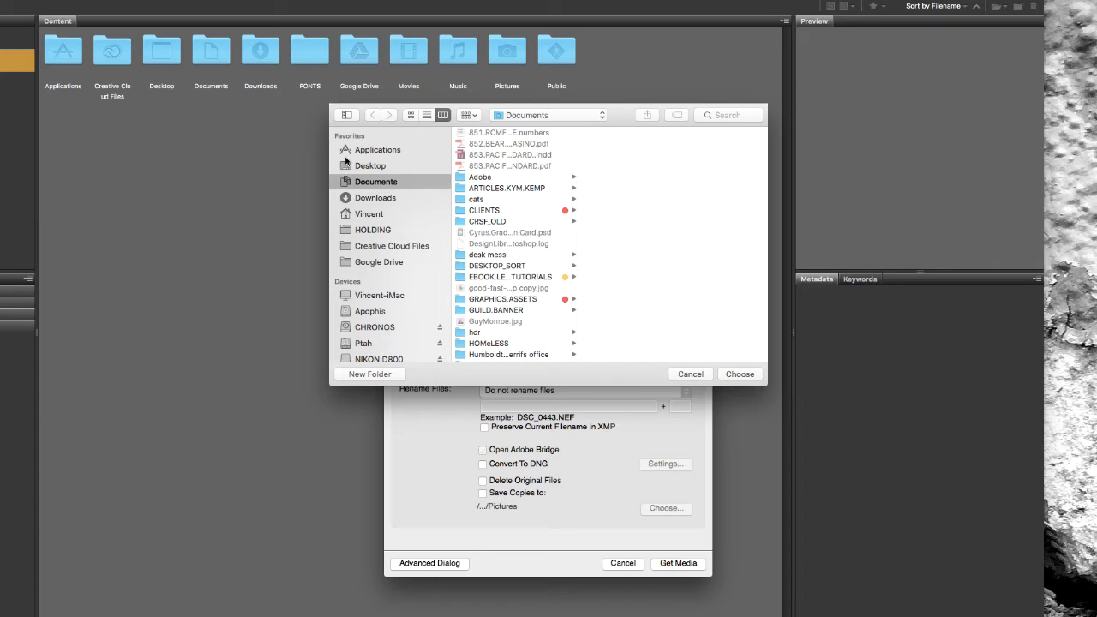
click(350, 169)
key(shift+super+n)
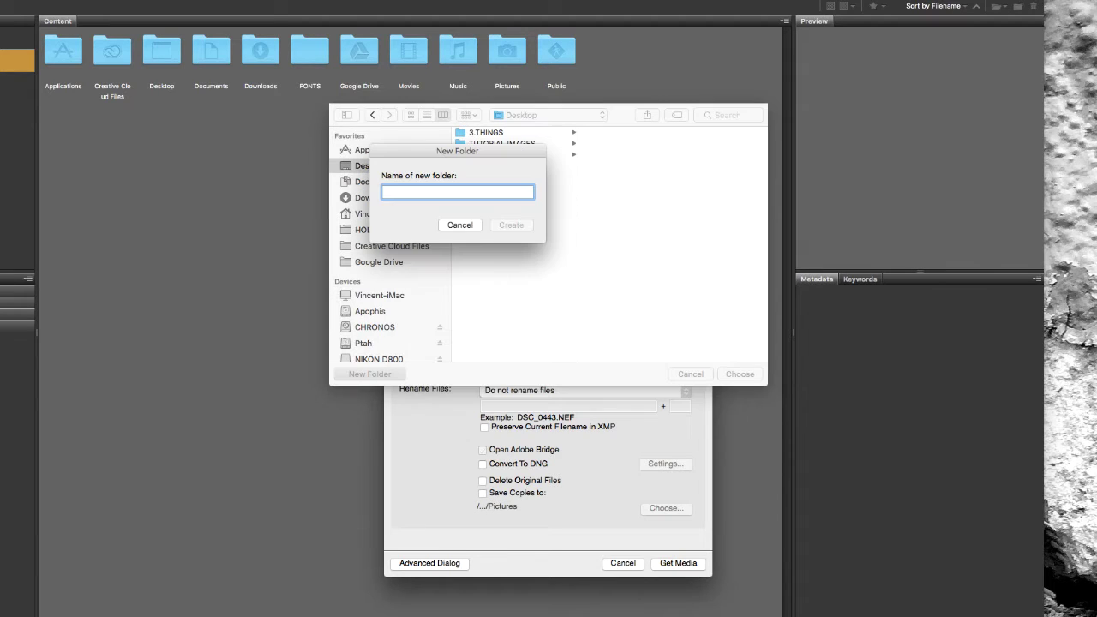
text(IMAGES)
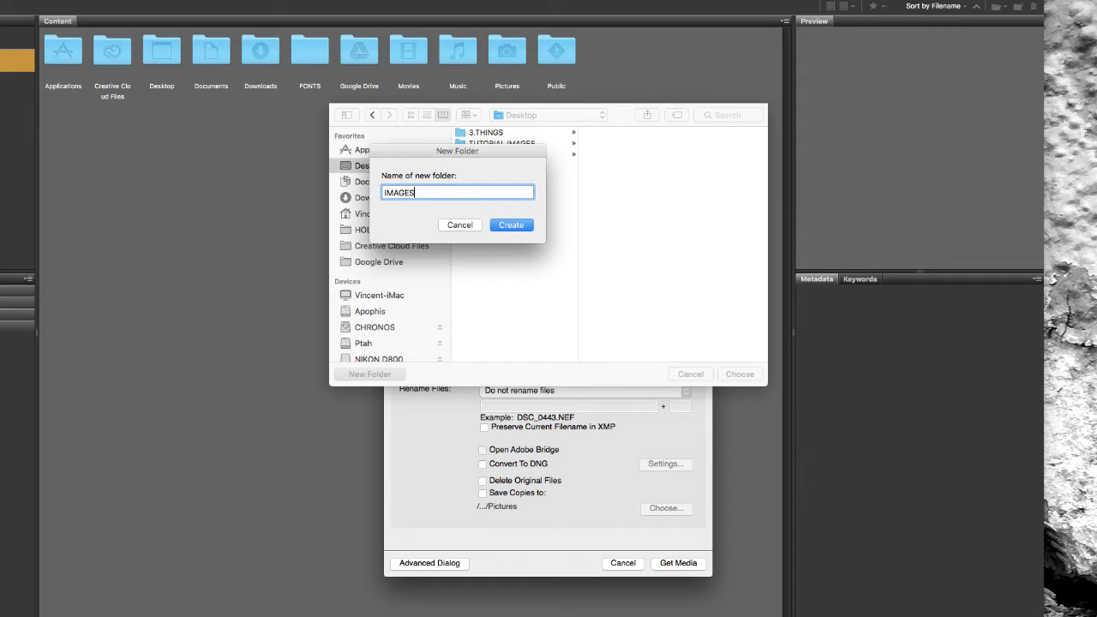
key(Return)
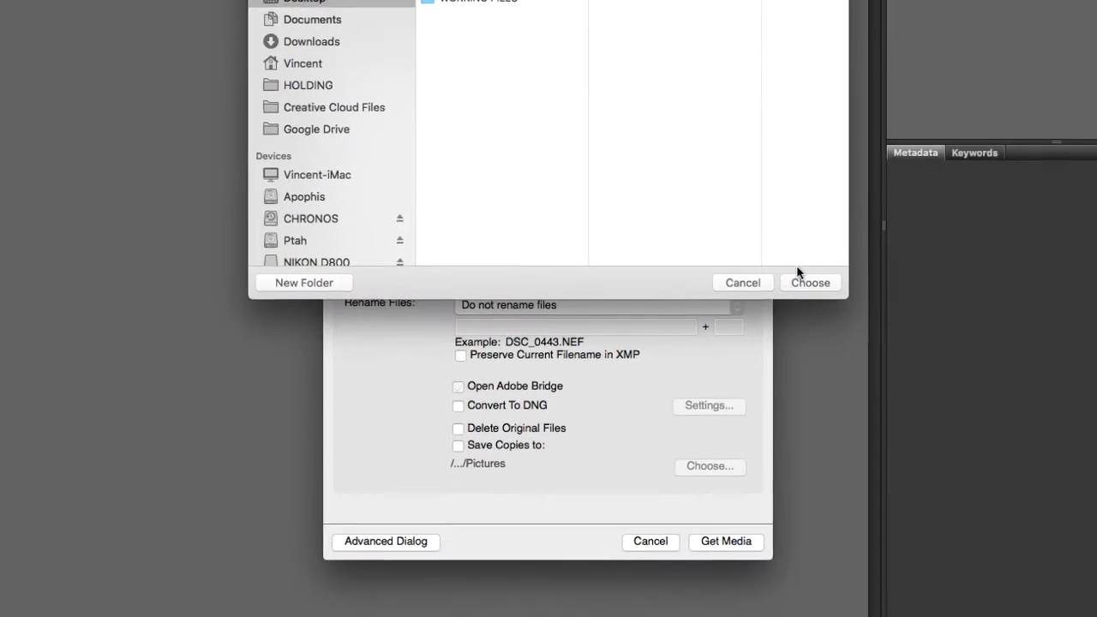
click(740, 374)
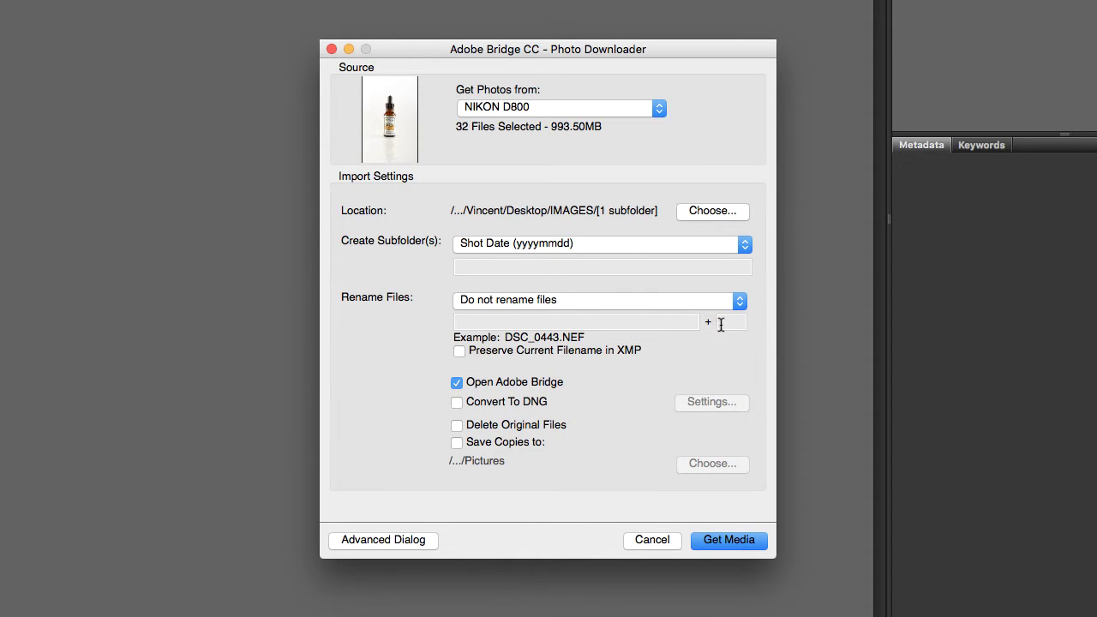
- In Advanced Rename, drop the extra parts and use Current Filename with Name + Extension
click(689, 303)
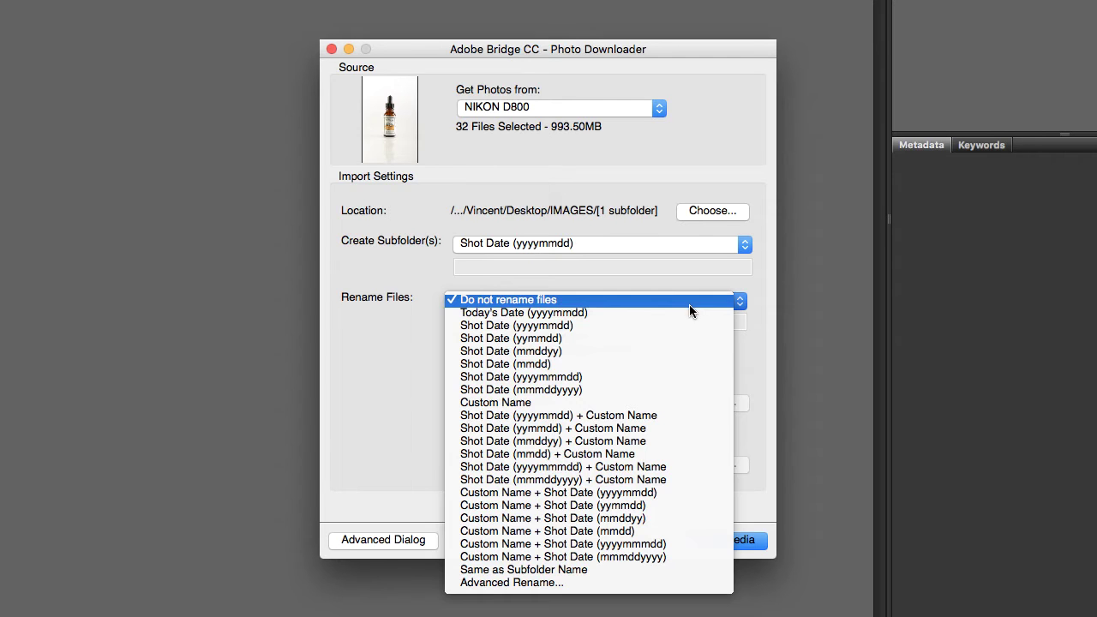
click(678, 587)
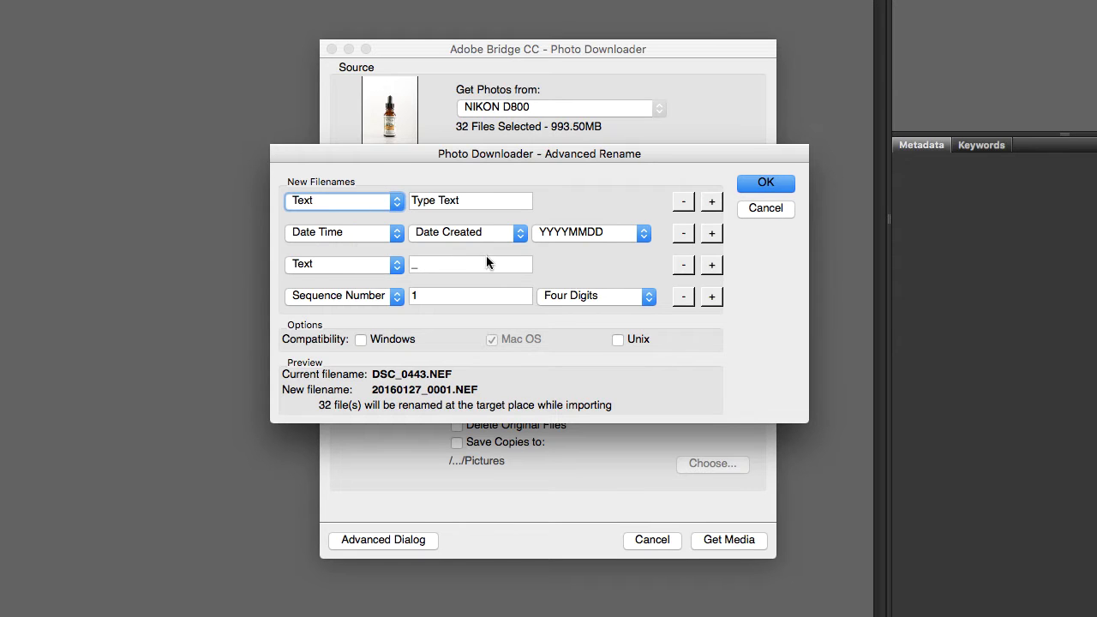
click(684, 265)
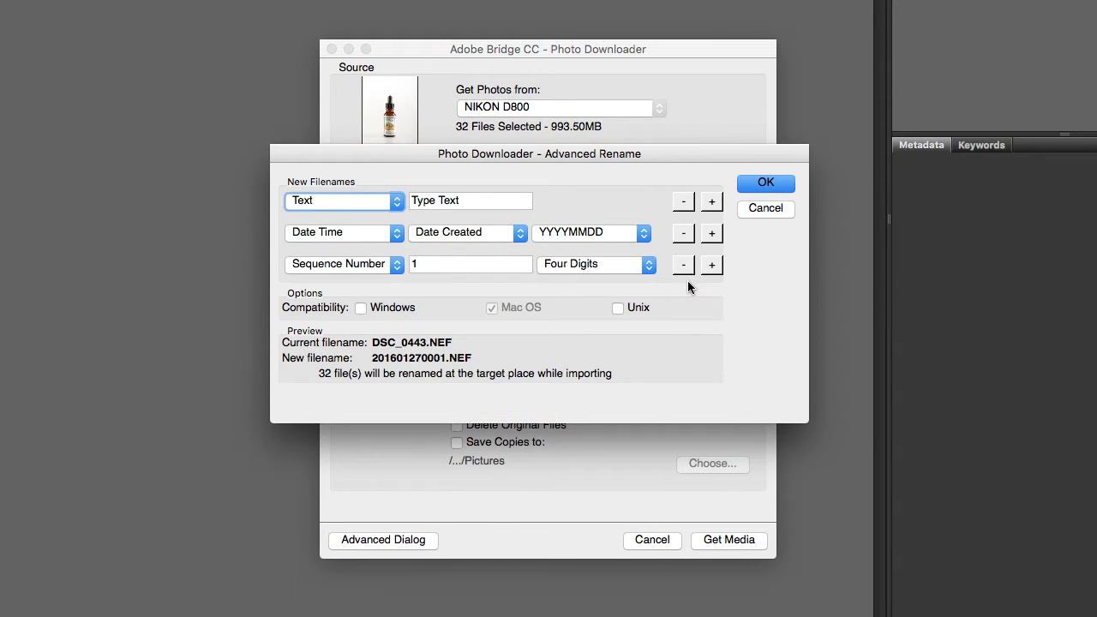
click(686, 266)
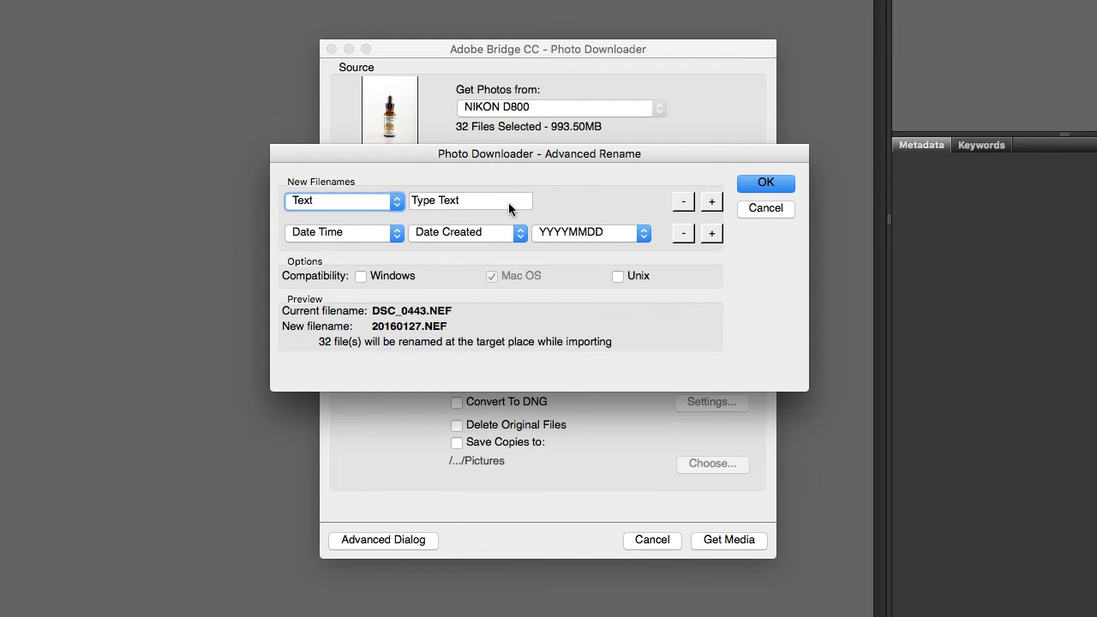
click(388, 239)
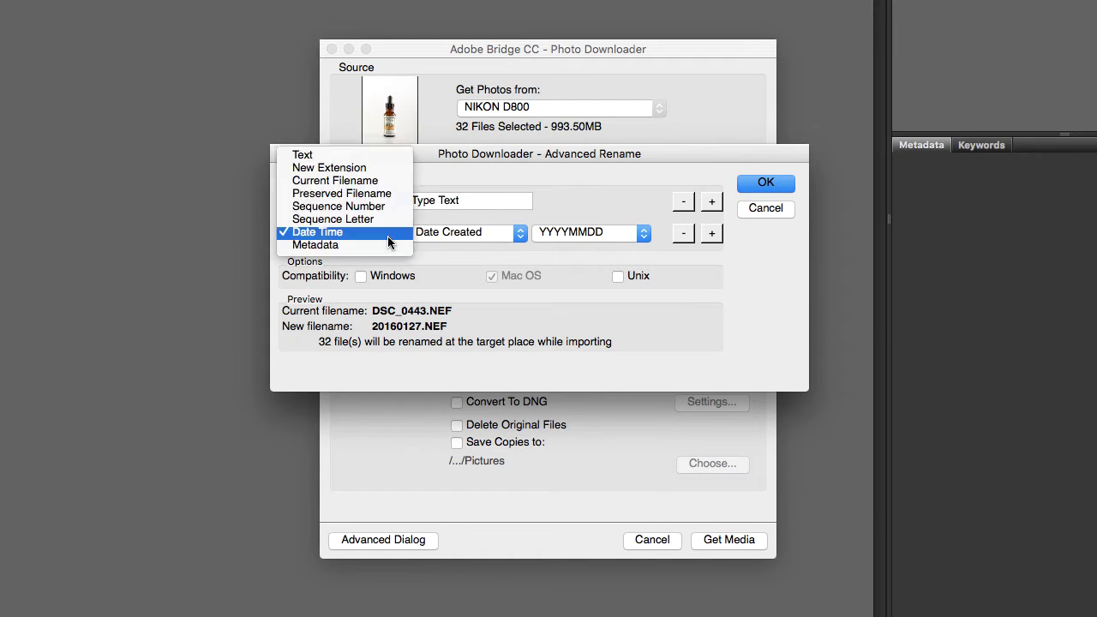
click(390, 181)
click(512, 235)
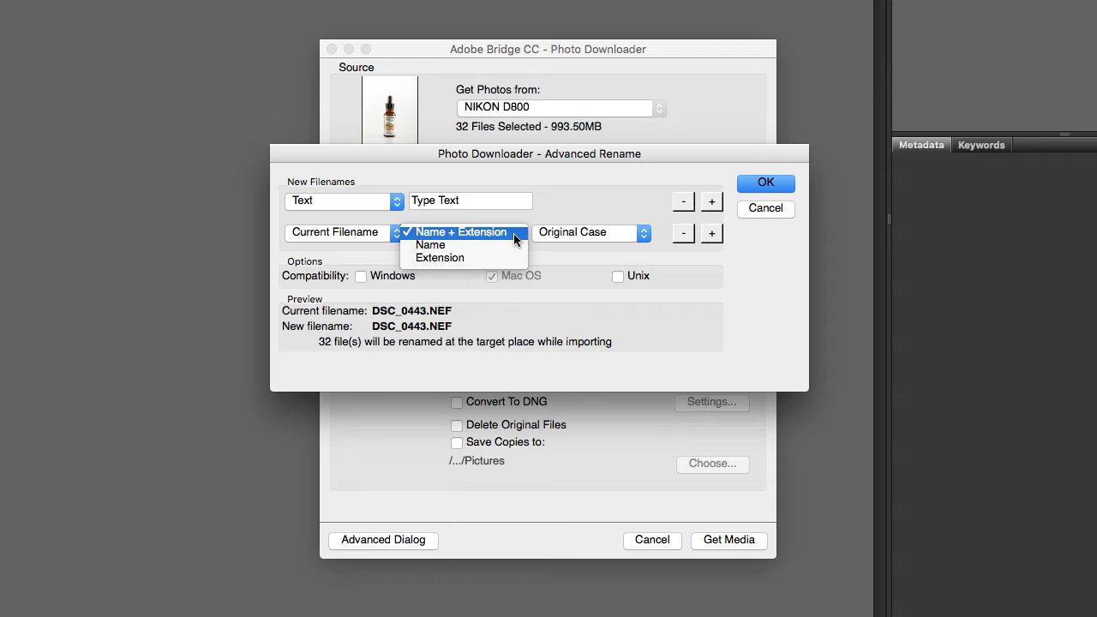
click(514, 239)
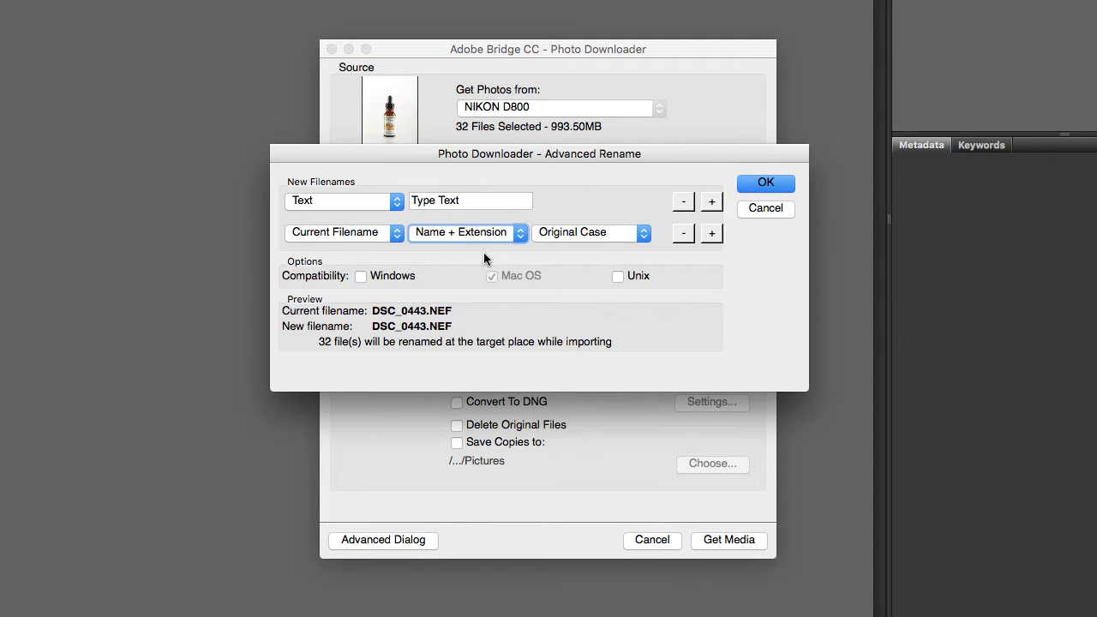
- Enter the photographer's surname followed by '.APERTURE.02.02.2015.' as the Text prefix
click(470, 201)
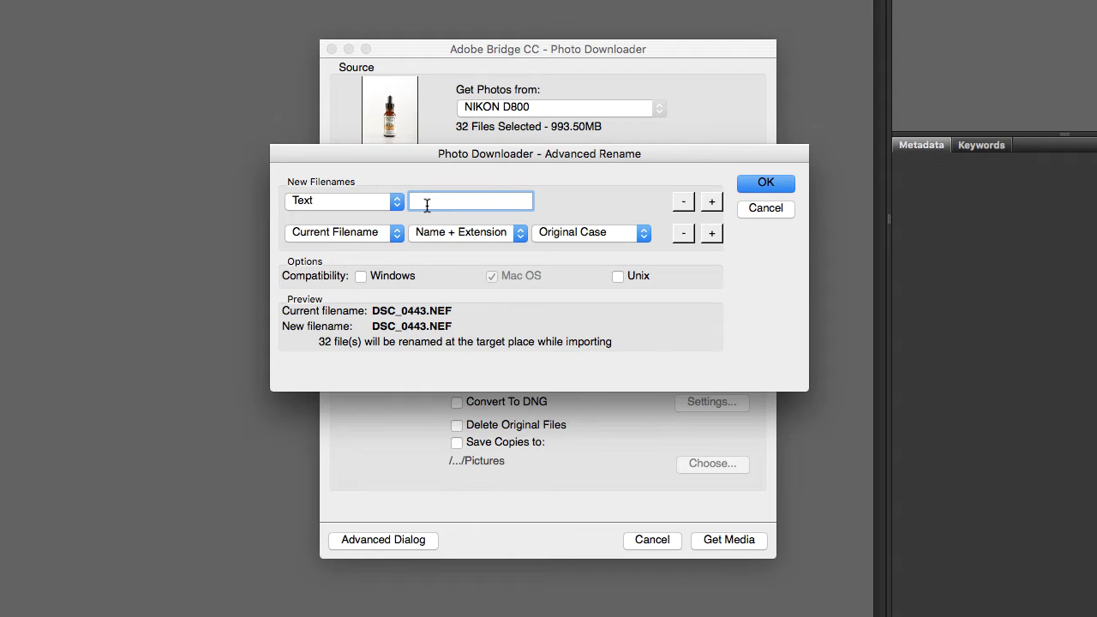
text(MCKE)
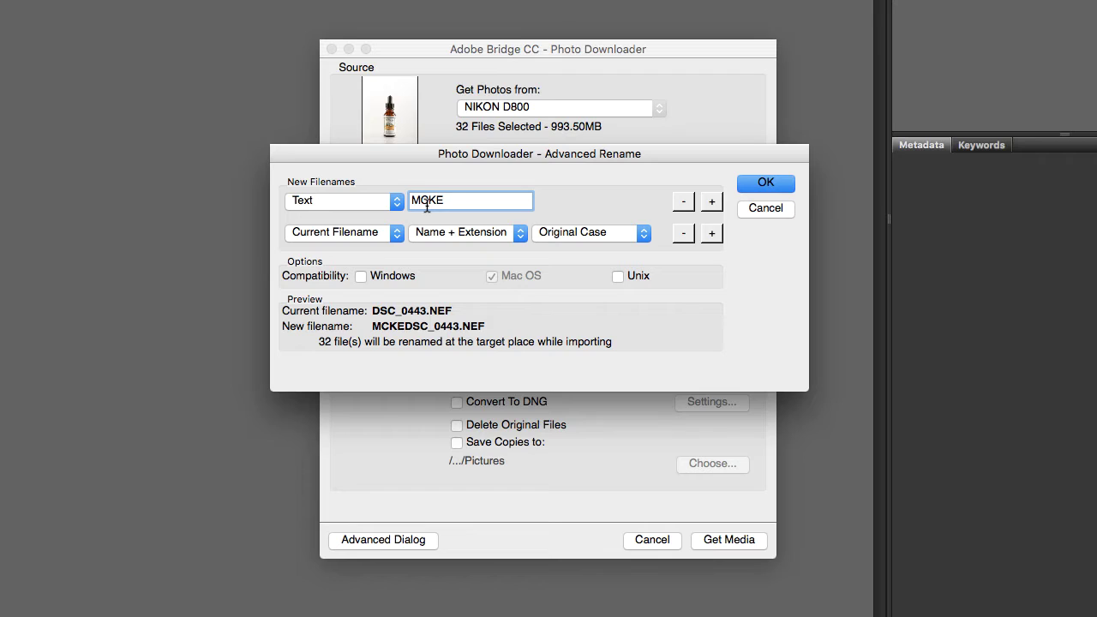
key(BackSpace)
text(ENNA)
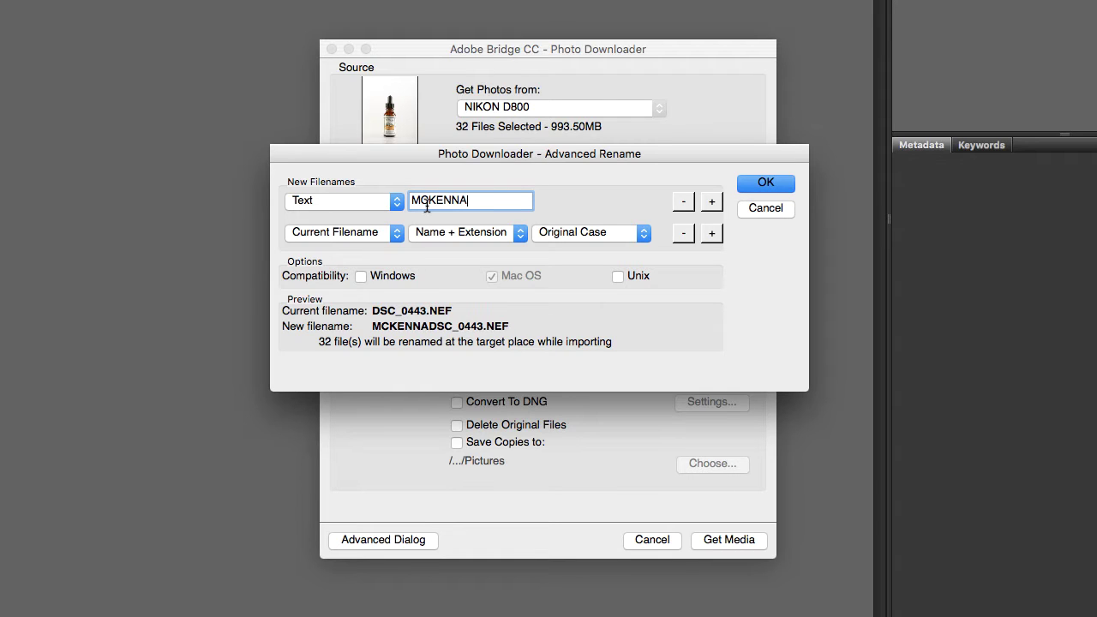
text(.AP)
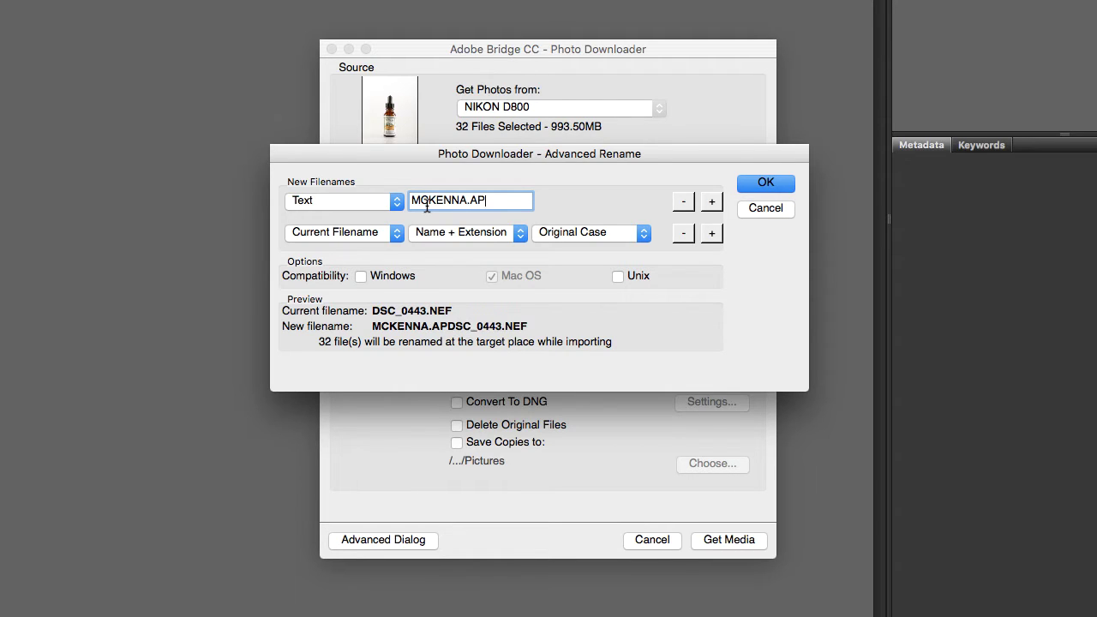
text(ERTURE)
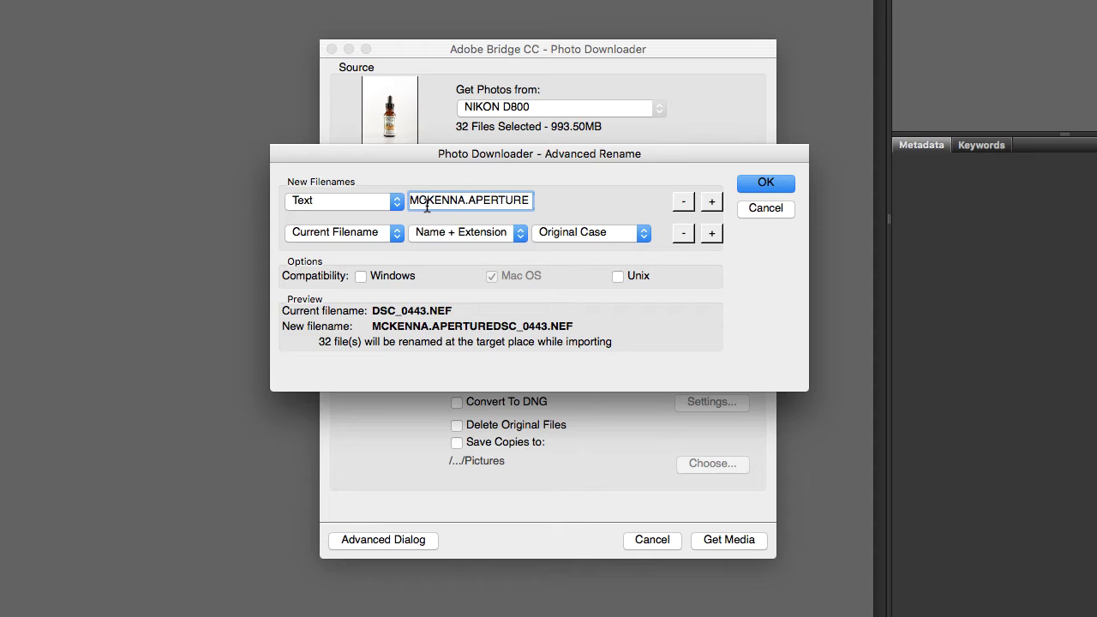
text(.02)
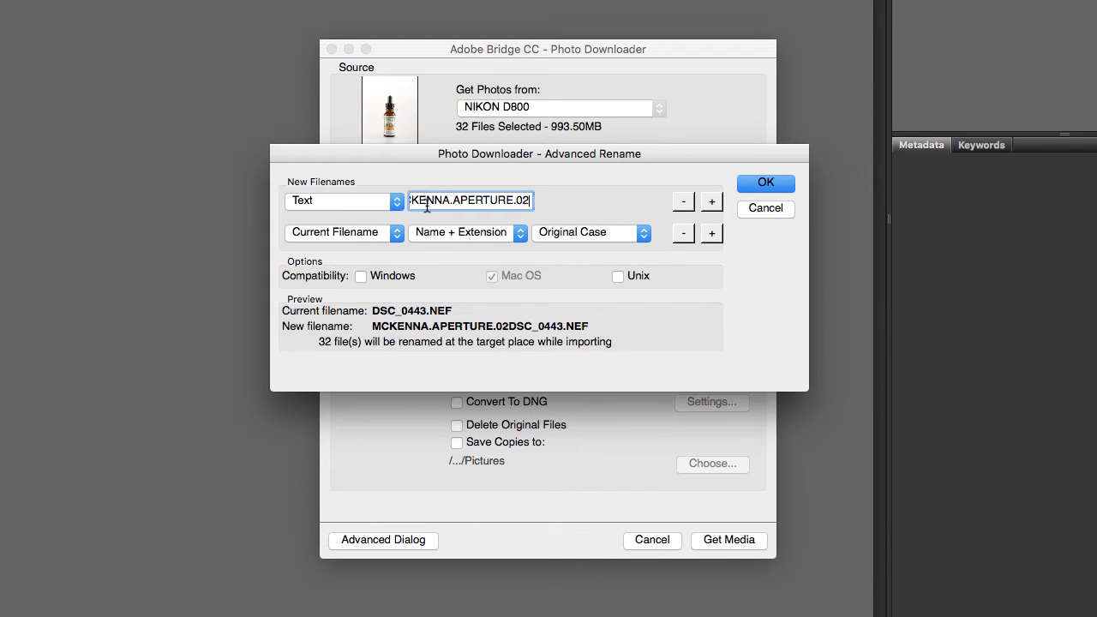
text(.02)
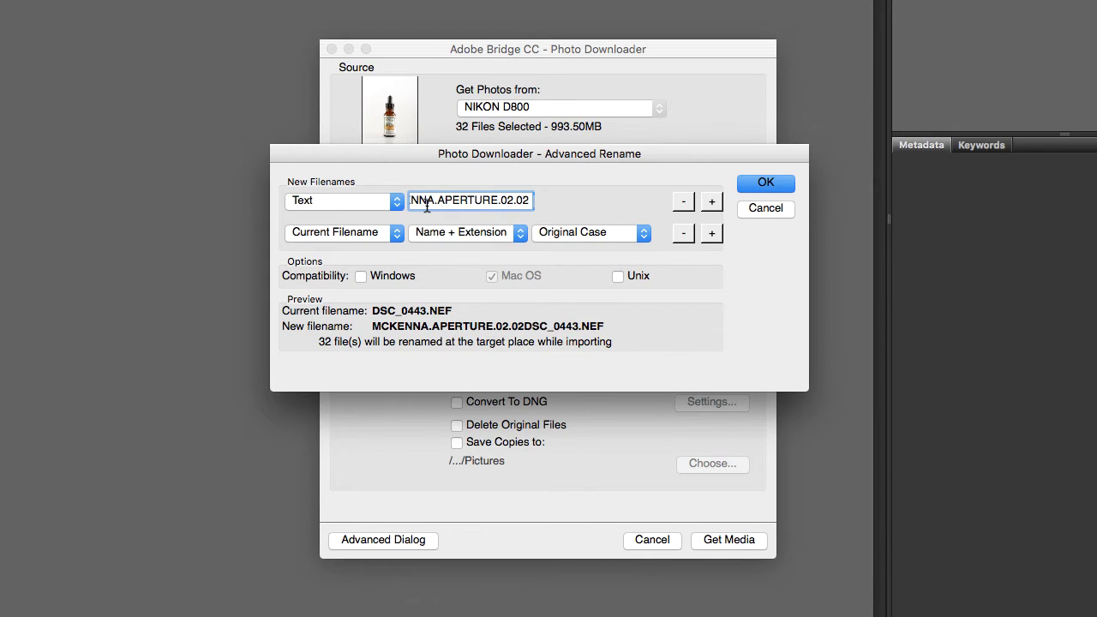
text(.2015)
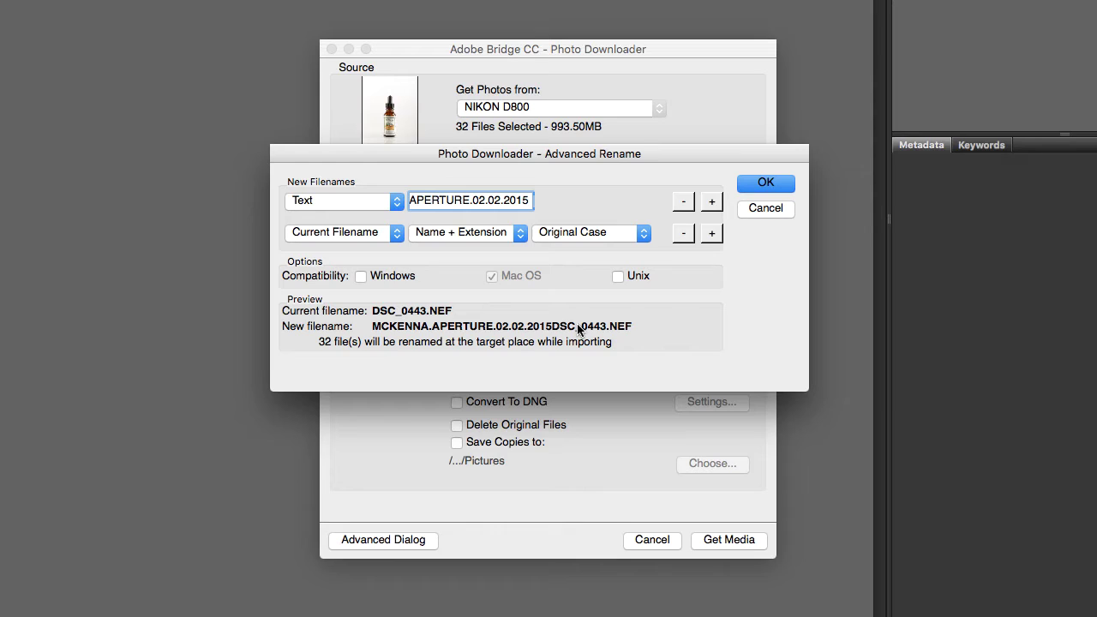
text(.)
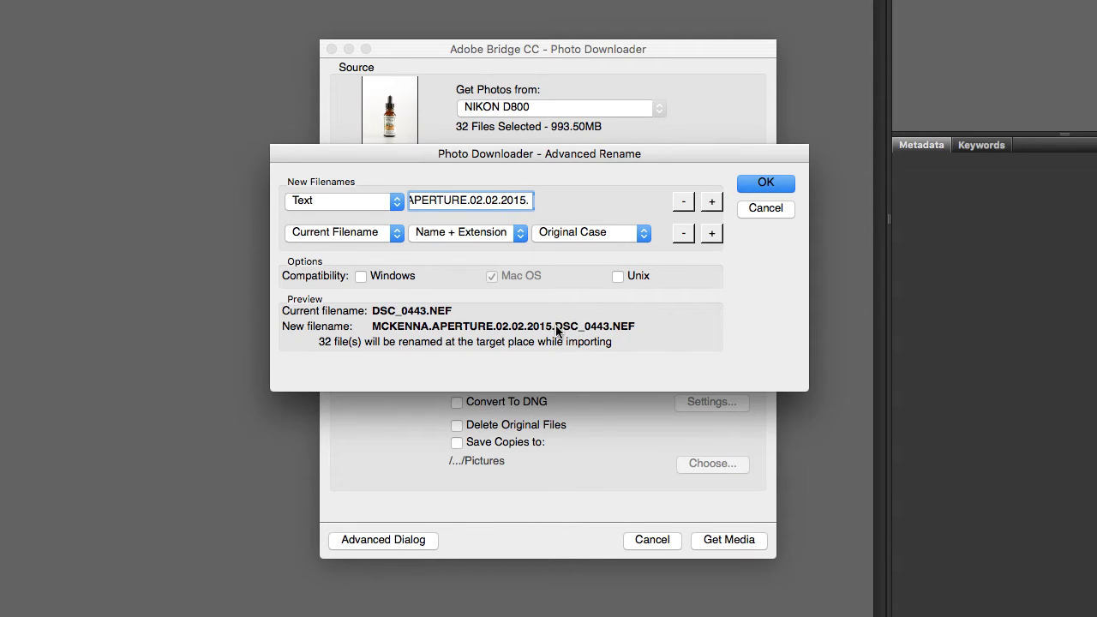
- Accept the rename settings and download the 32 photos into IMAGES with Get Media
click(760, 184)
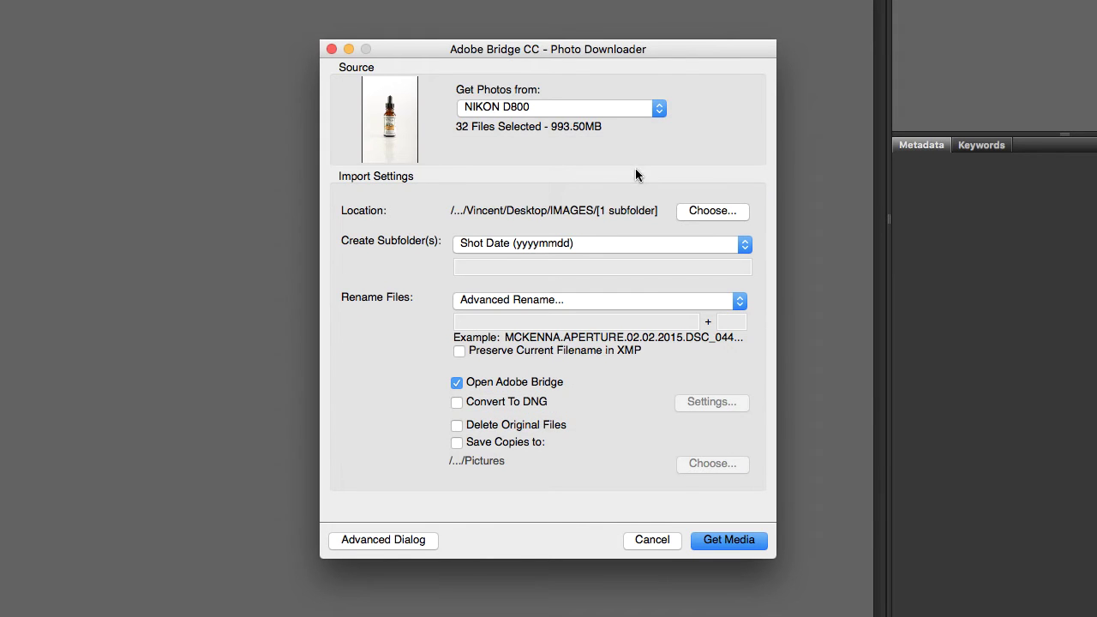
click(738, 542)
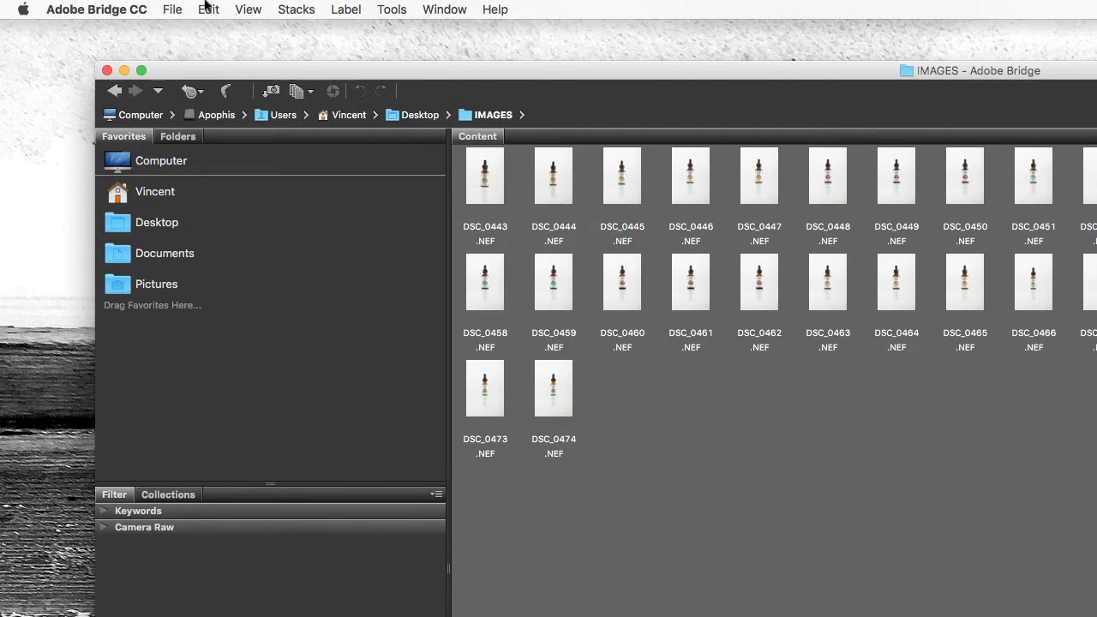
- Select all 32 photos and bring up Batch Rename
click(207, 5)
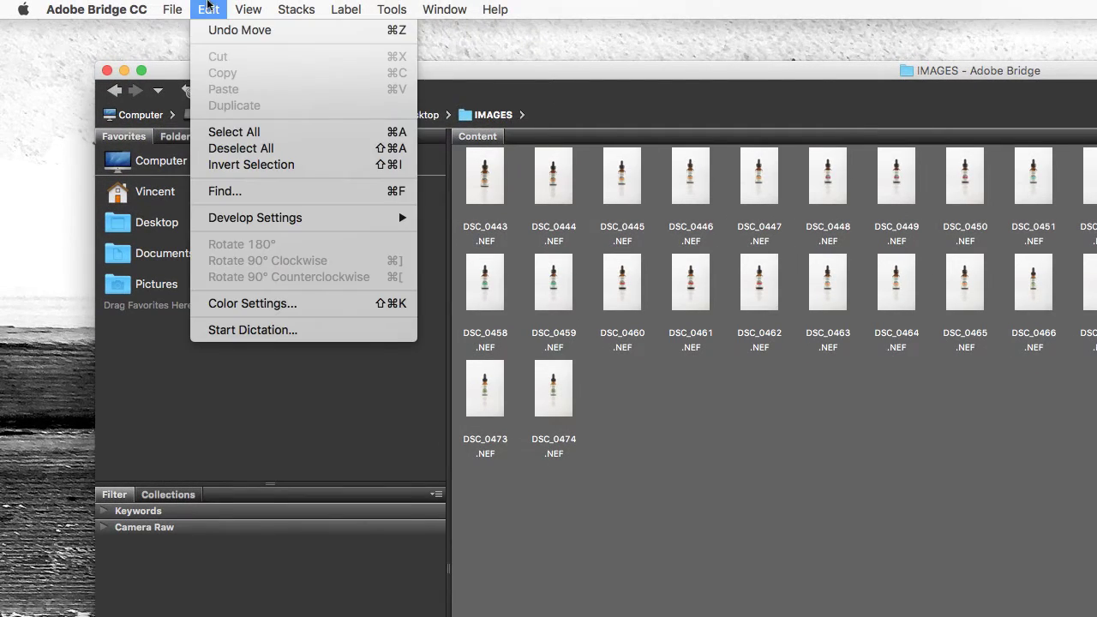
click(277, 132)
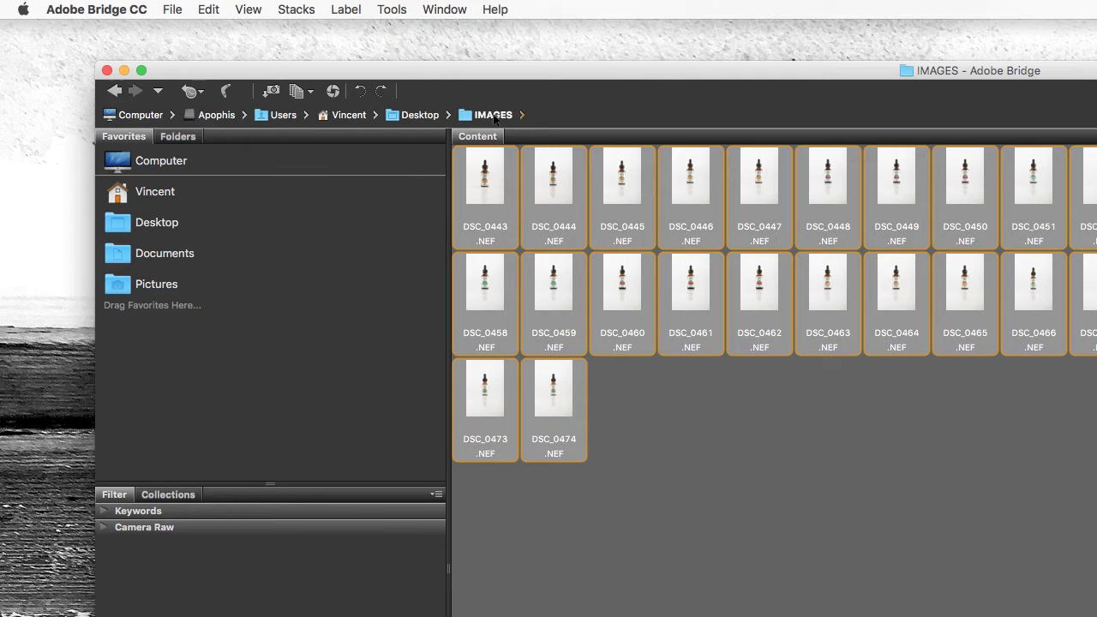
click(393, 9)
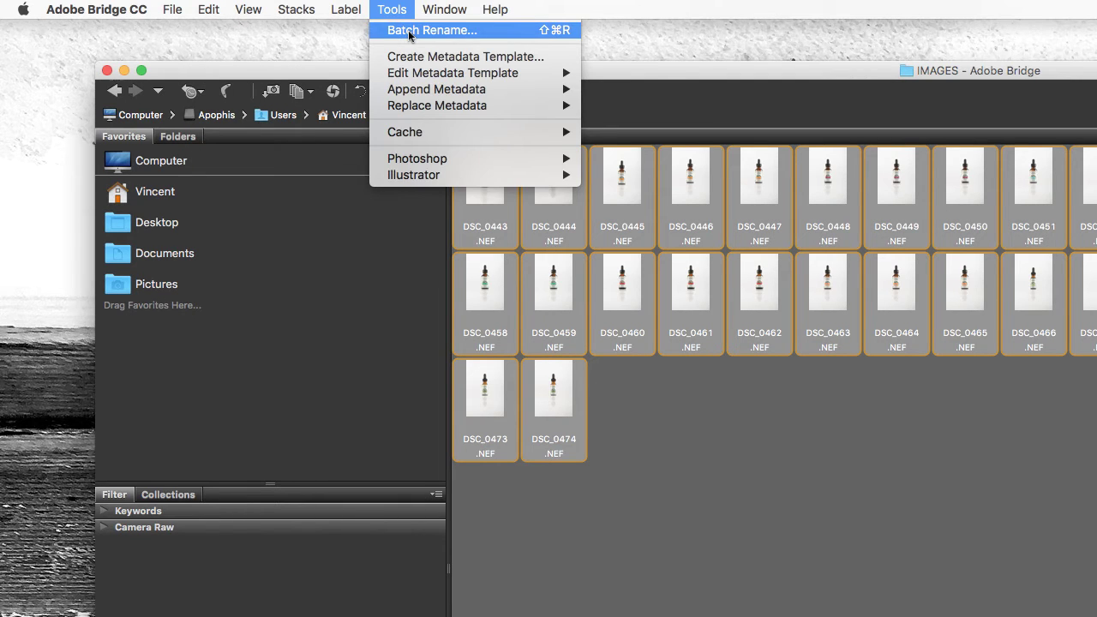
click(409, 31)
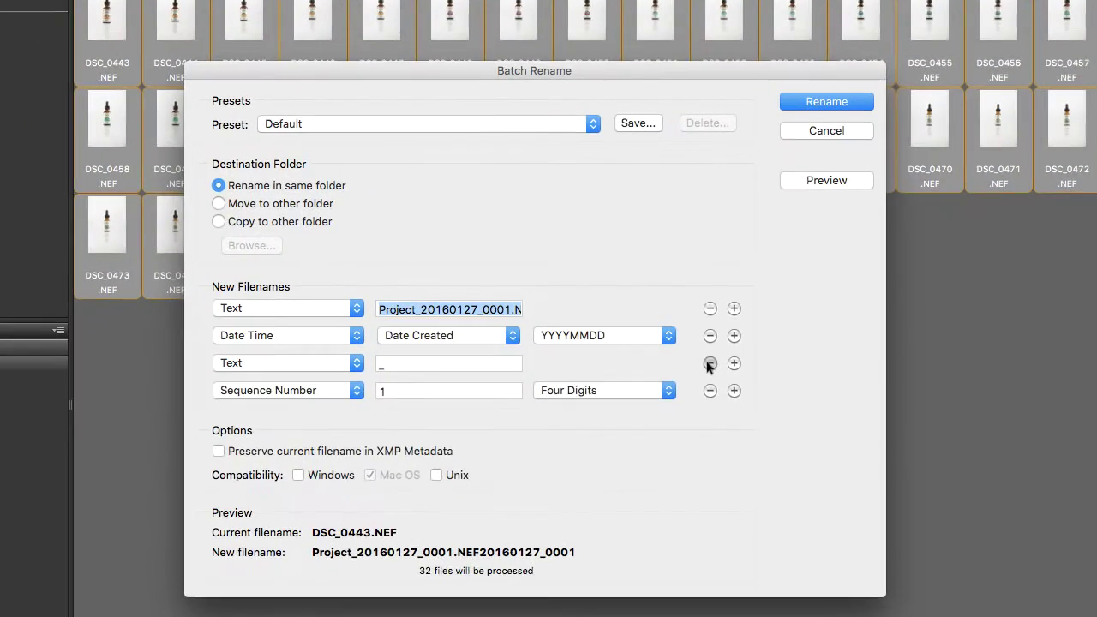
- Remove the extra rename rows and set the second part to Current Filename, Name + Extension
click(543, 263)
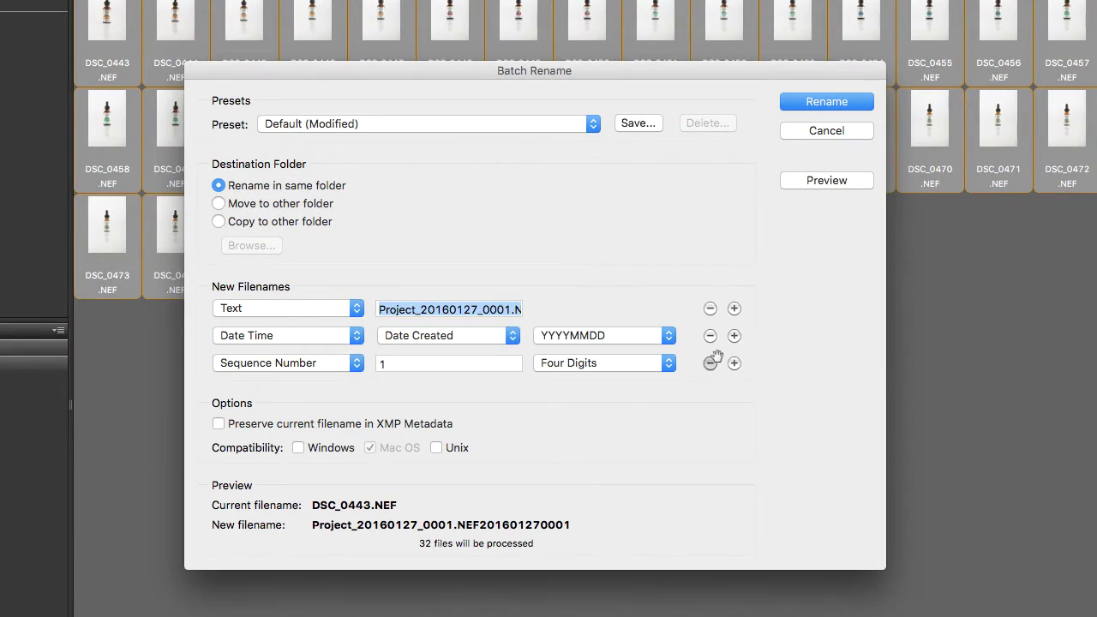
click(710, 364)
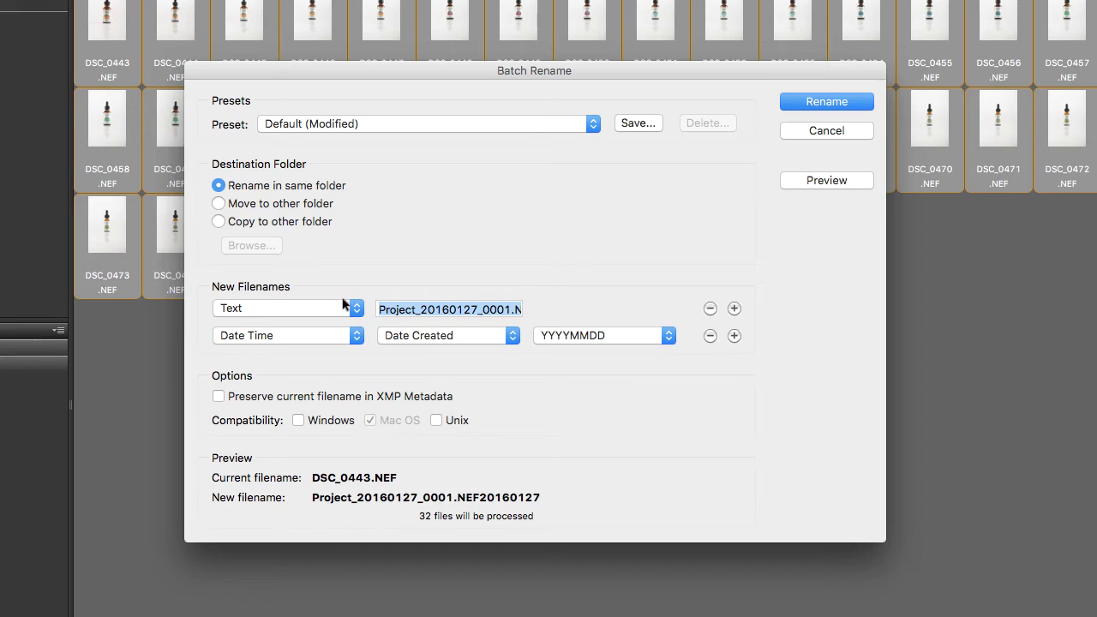
click(342, 340)
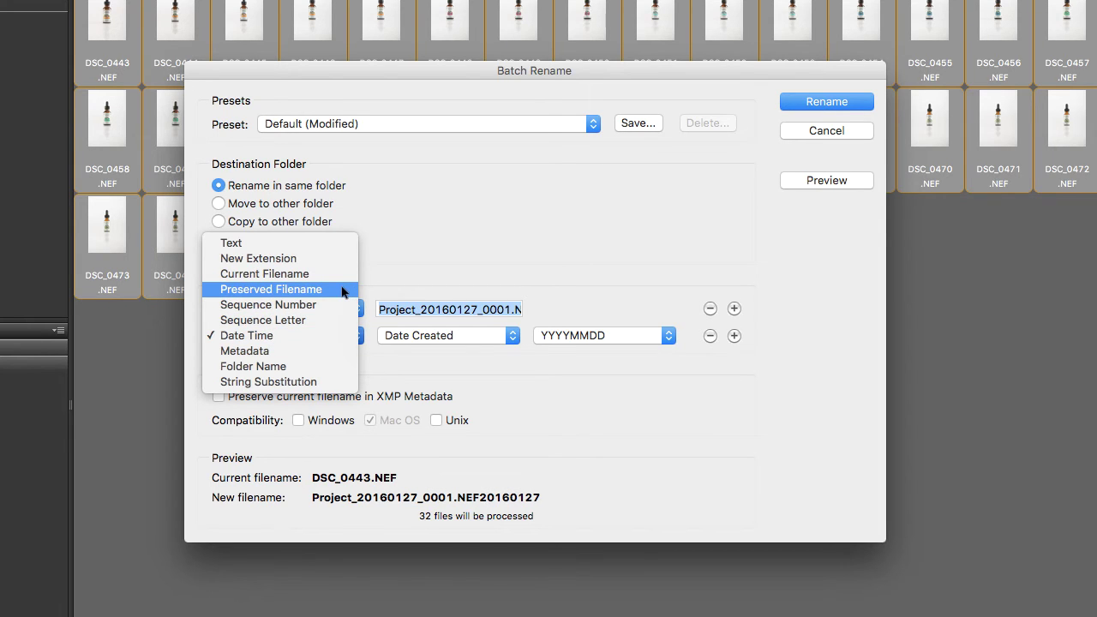
click(342, 292)
click(340, 335)
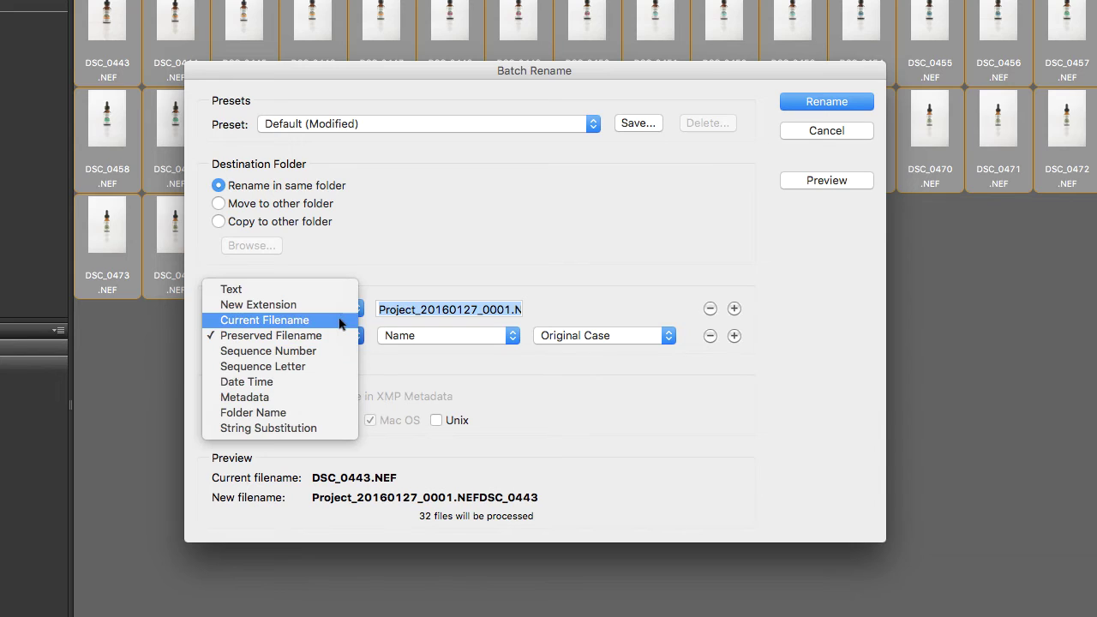
click(340, 320)
click(472, 336)
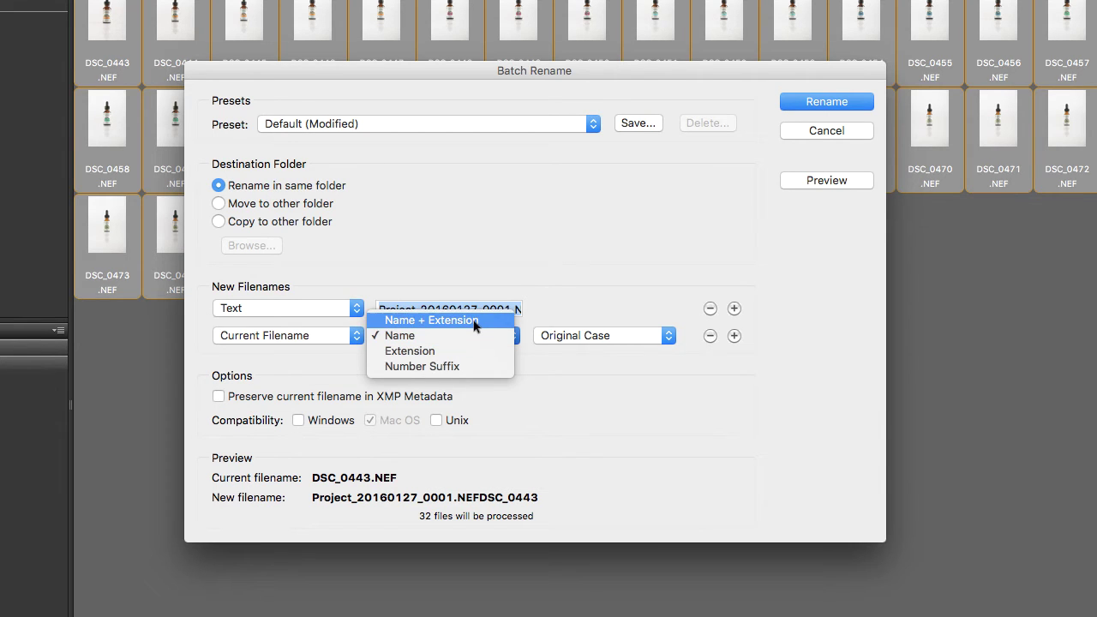
click(474, 322)
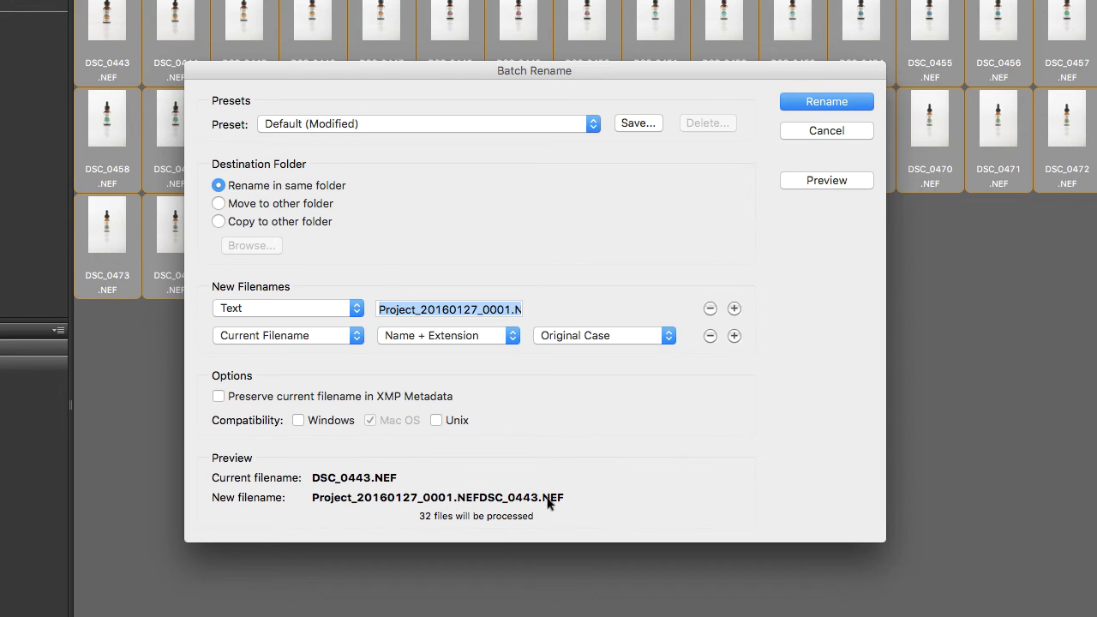
- Replace the prefix with the photographer's surname plus '.APERTURE.02.02.2016.' and rename all 32 photos
click(405, 310)
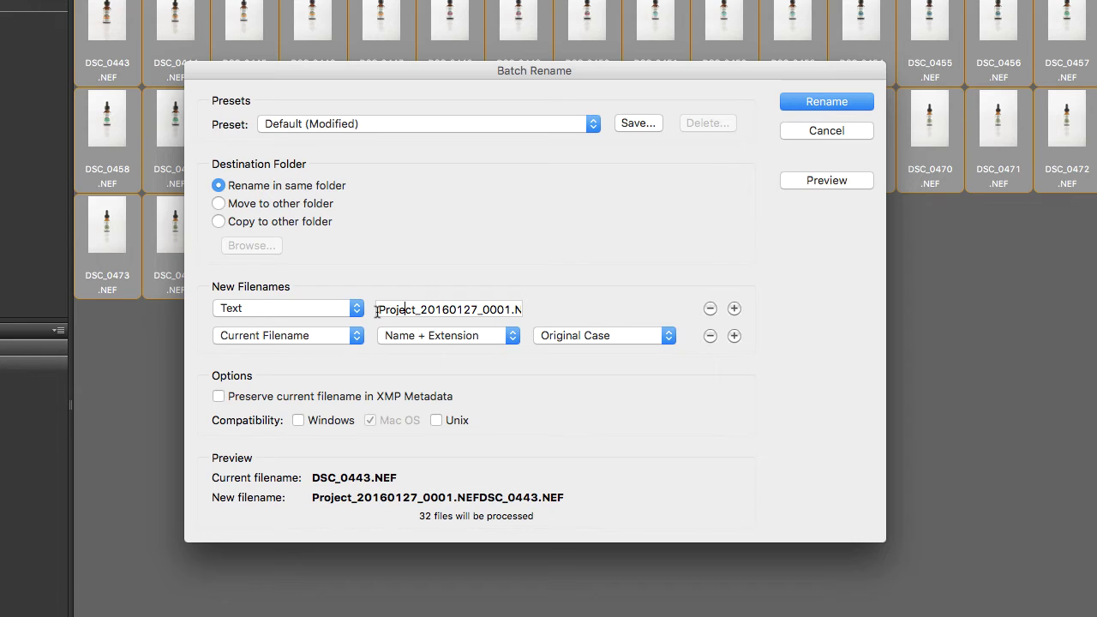
drag(377, 312, 618, 312)
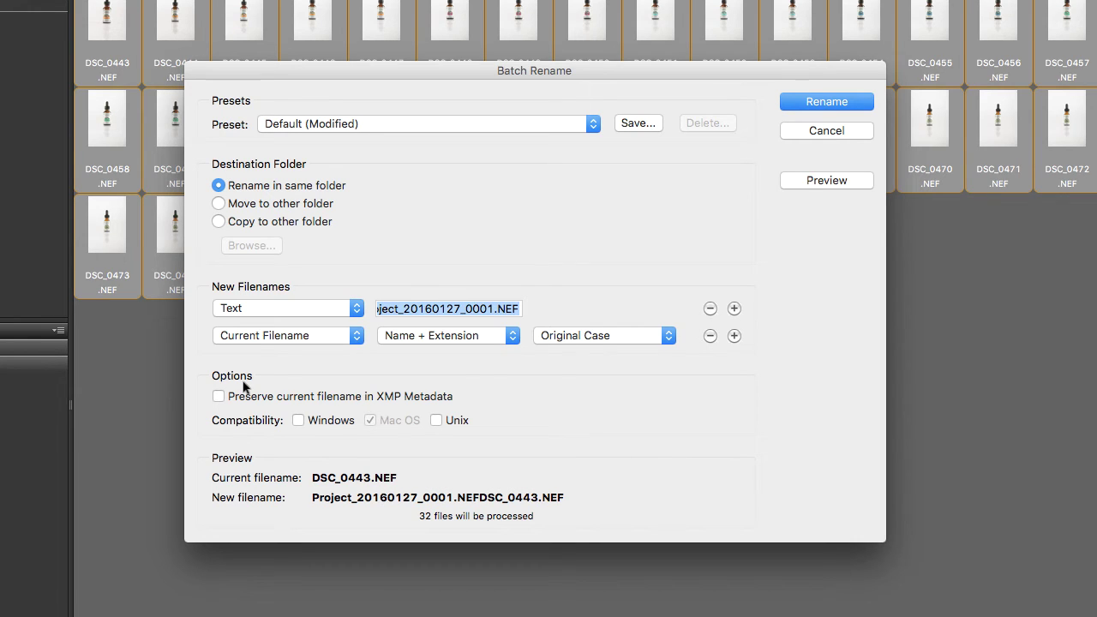
text(MCKENNA)
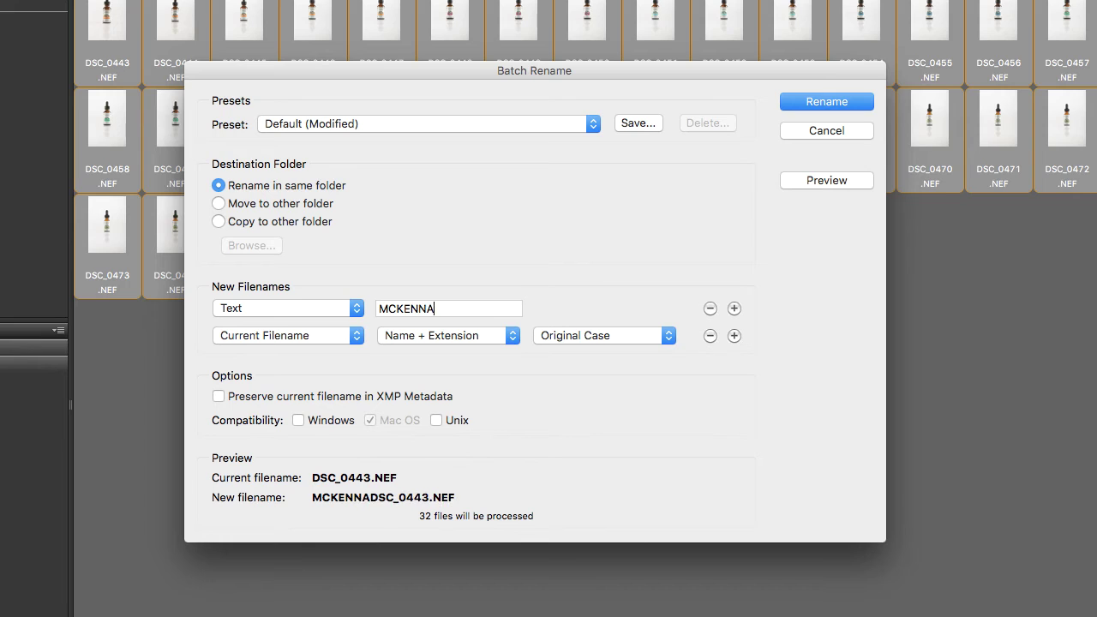
text(.APERT)
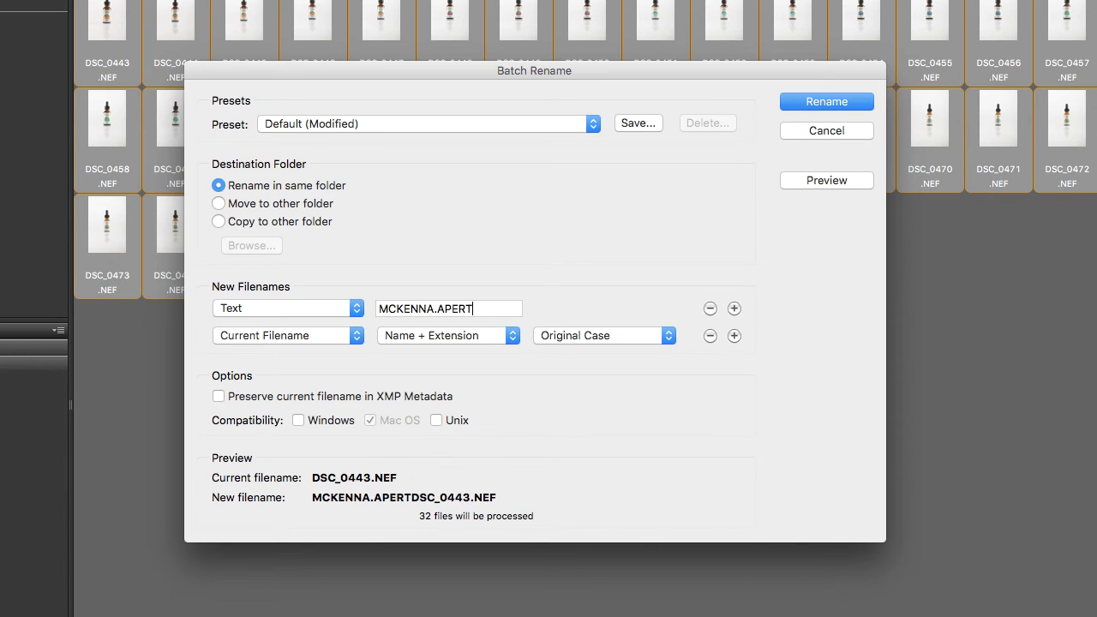
text(URE.)
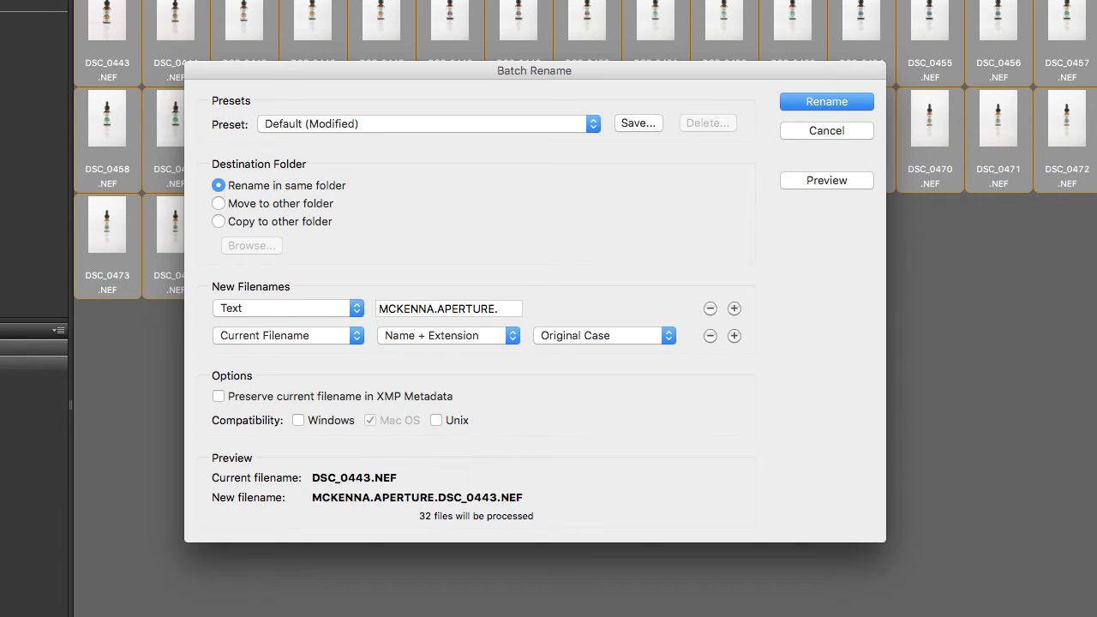
text(02.02)
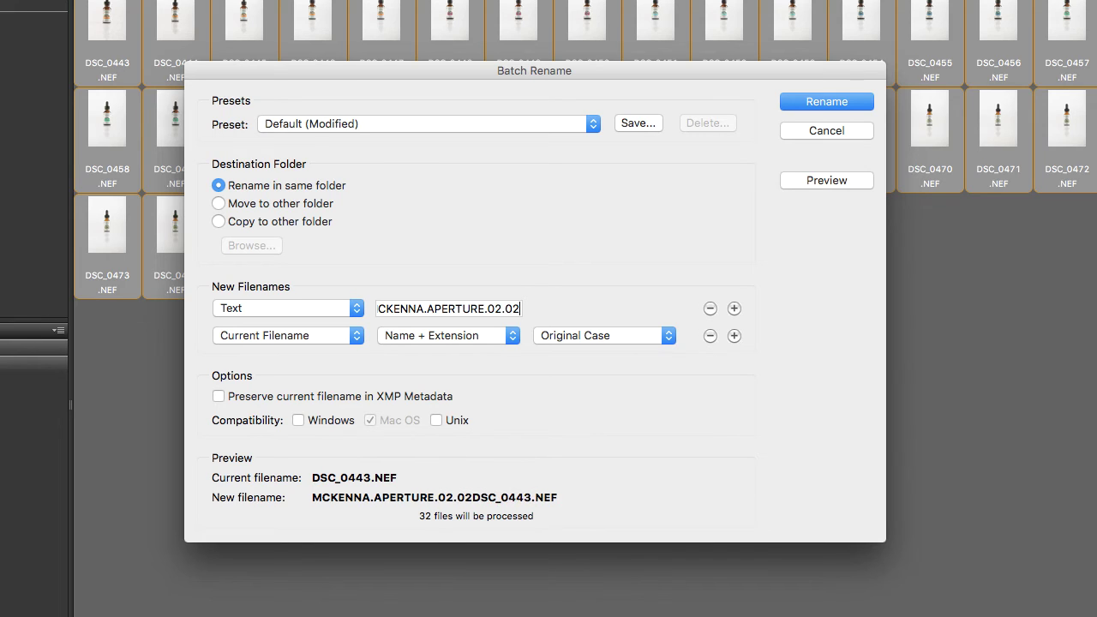
text(.2016)
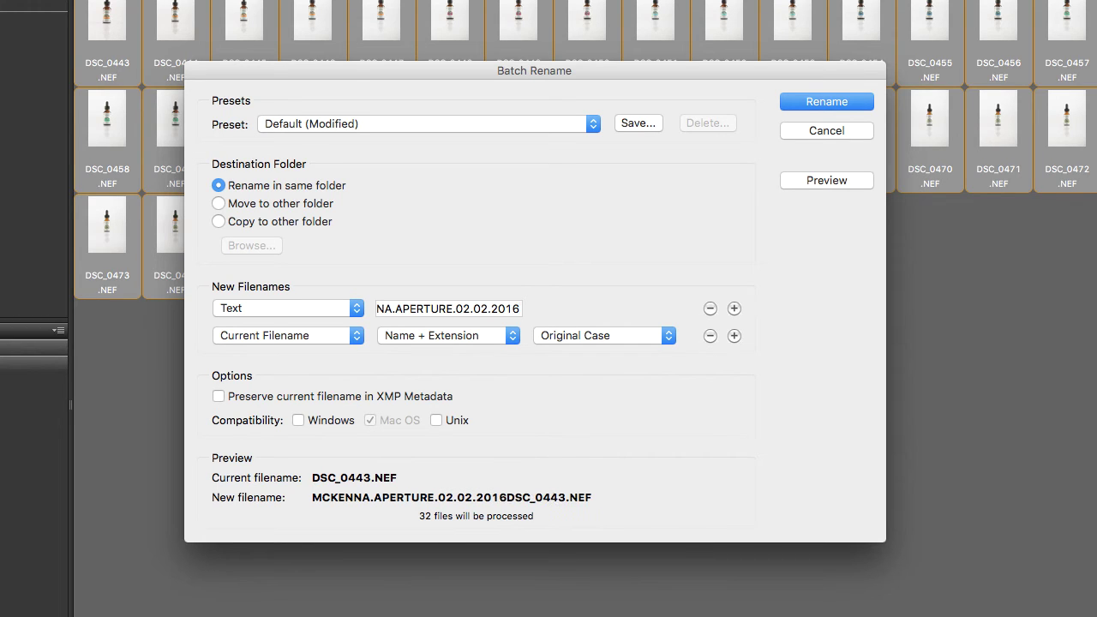
text(.)
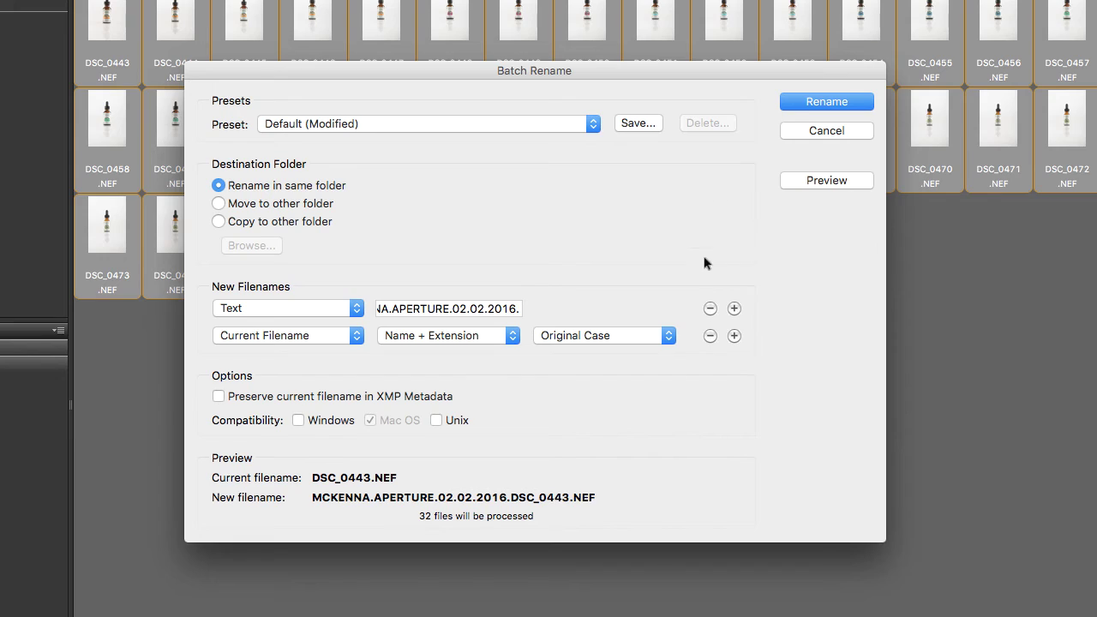
click(798, 102)
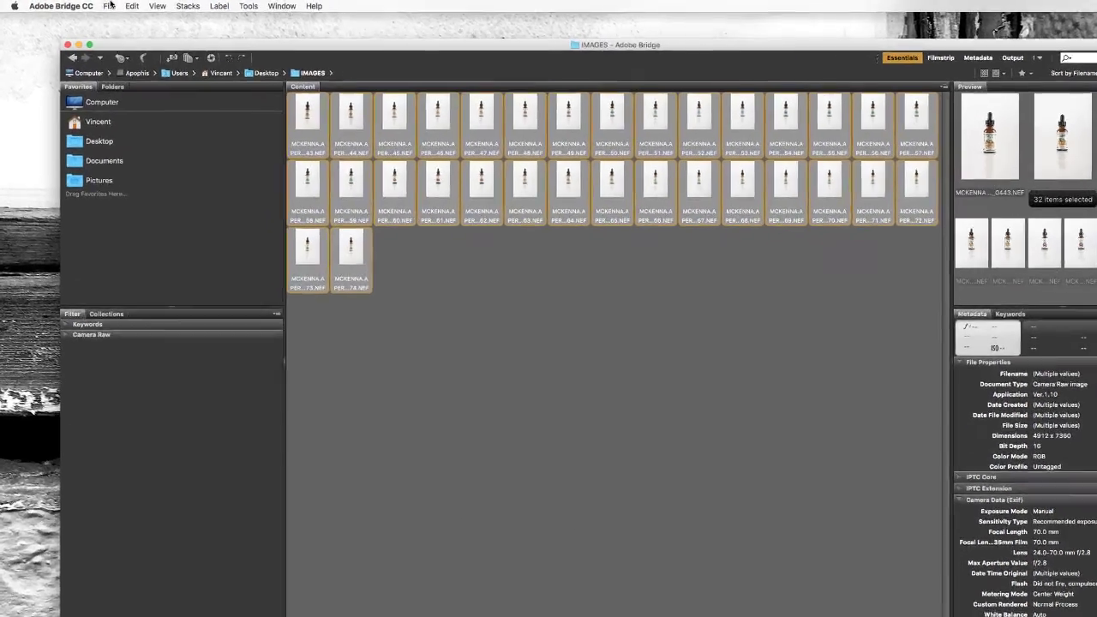
- Open the File menu and move across to the Tools menu
click(86, 5)
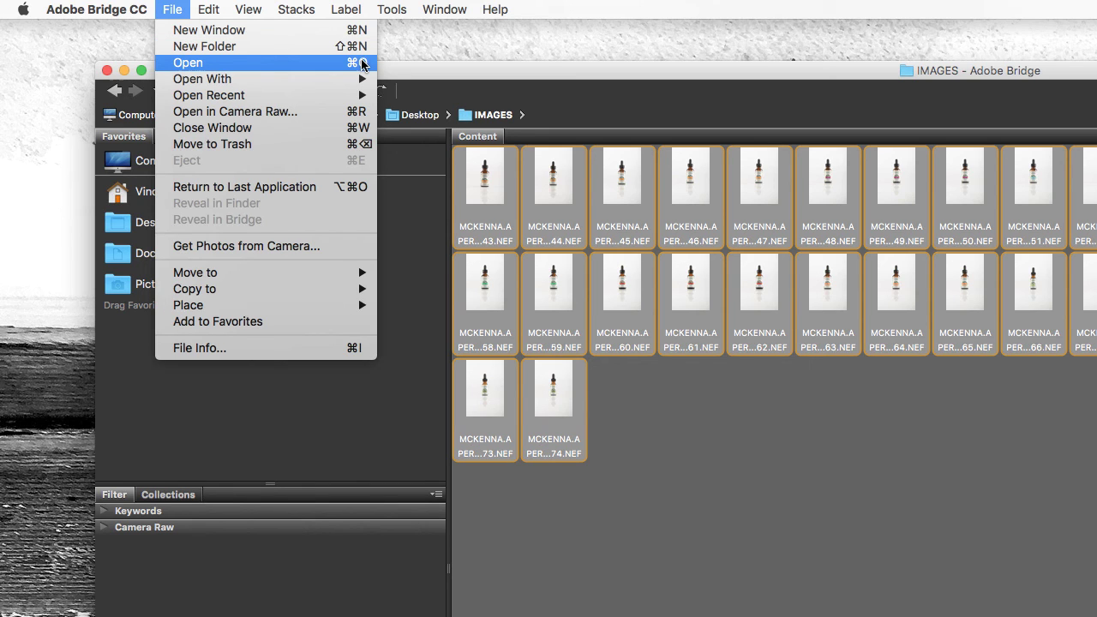
mouse_move(387, 9)
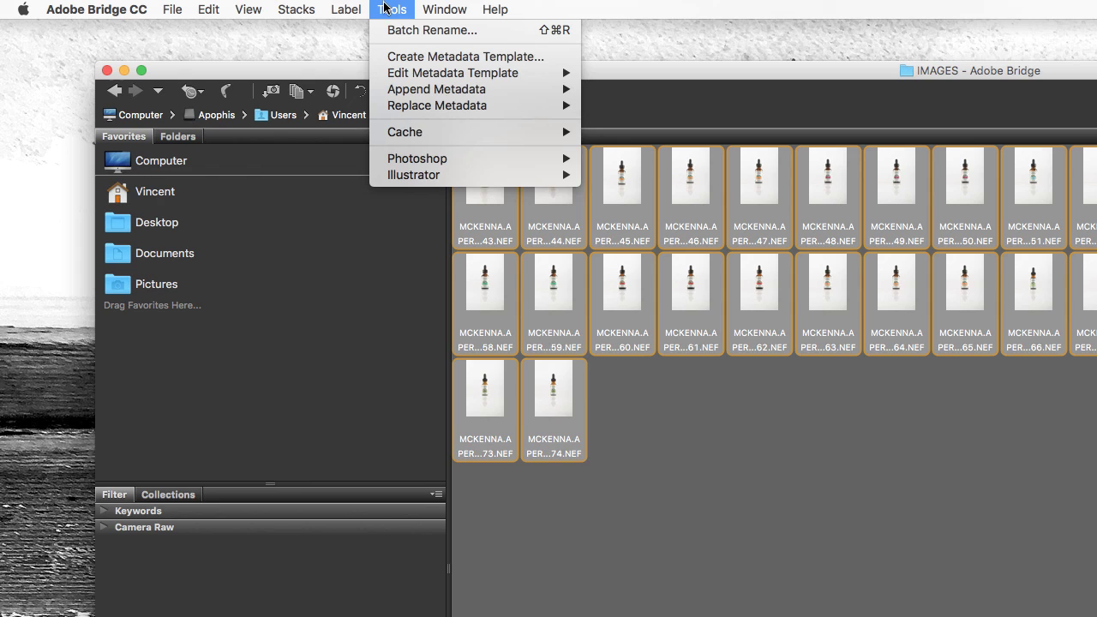